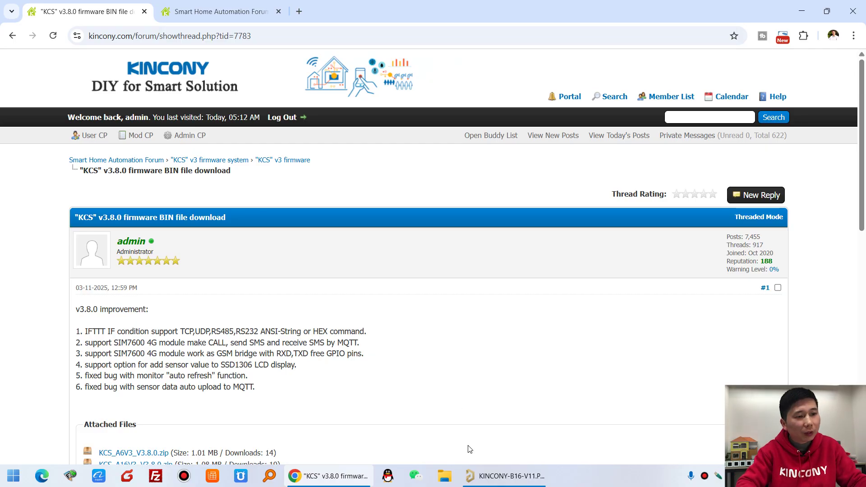
Bring the KINCONY-B16-V11 board layout in Altium Designer to the front from the taskbar
left_click(521, 391)
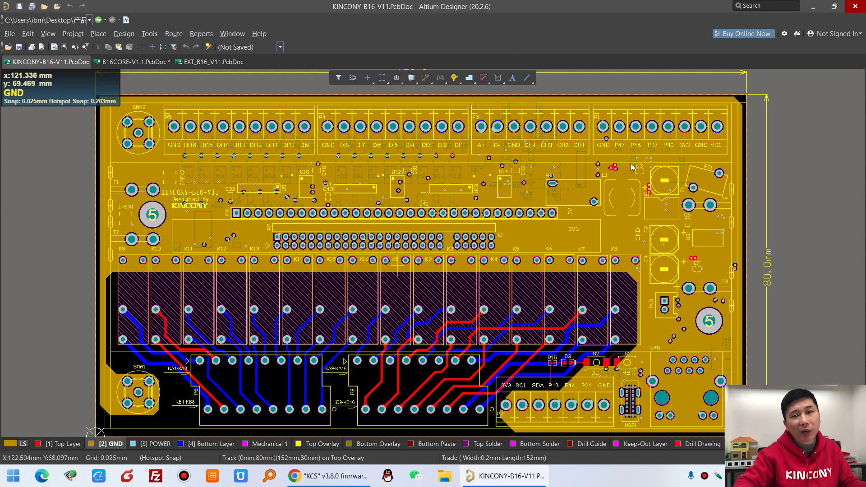
left_click(144, 64)
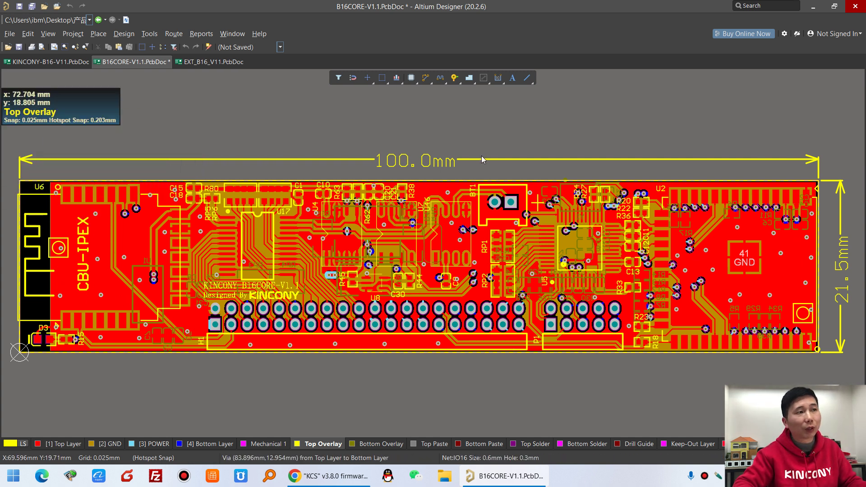
left_click(214, 62)
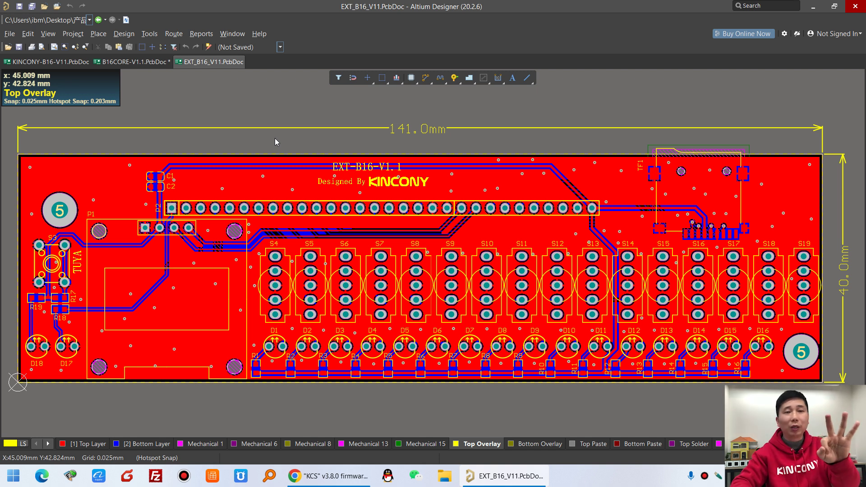
left_click(134, 61)
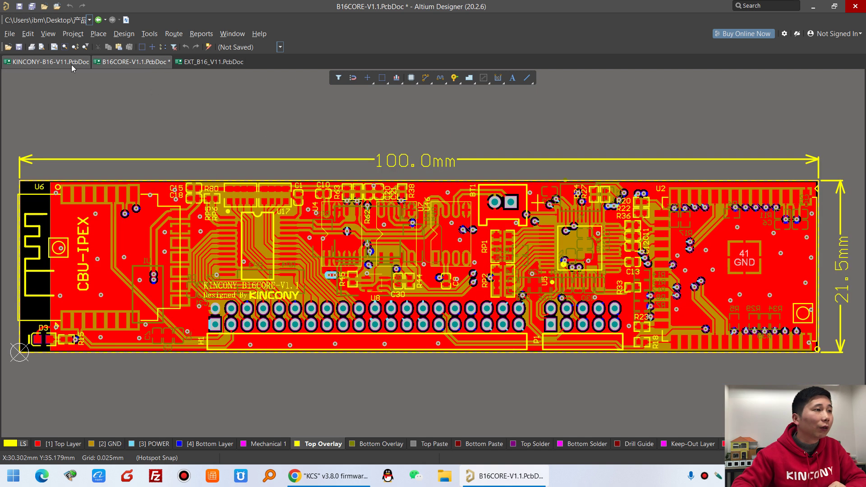
left_click(71, 62)
left_click(48, 34)
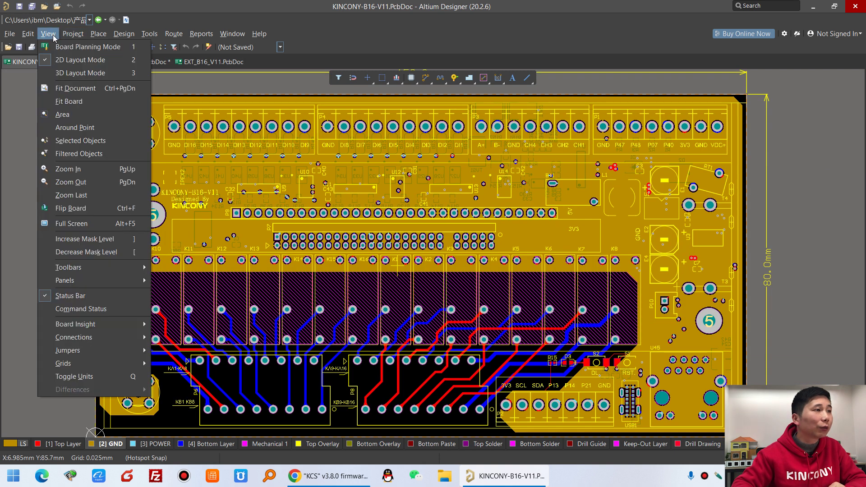
left_click(68, 71)
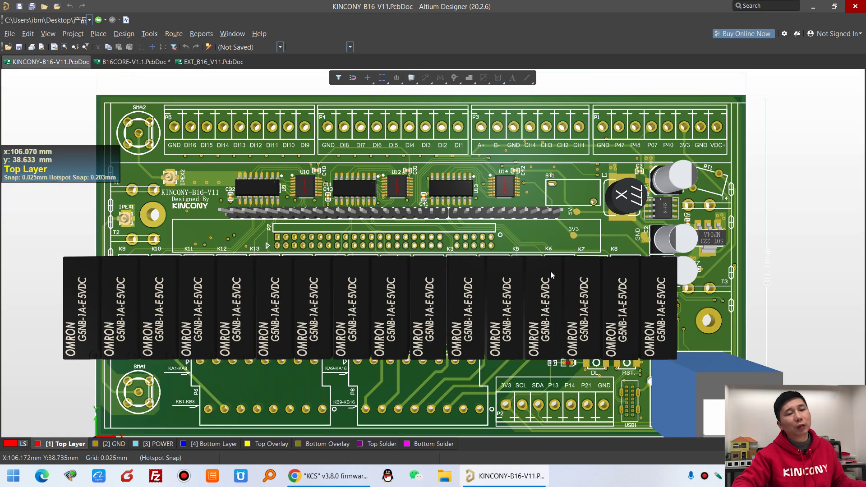
scroll(551, 275, "left", 3)
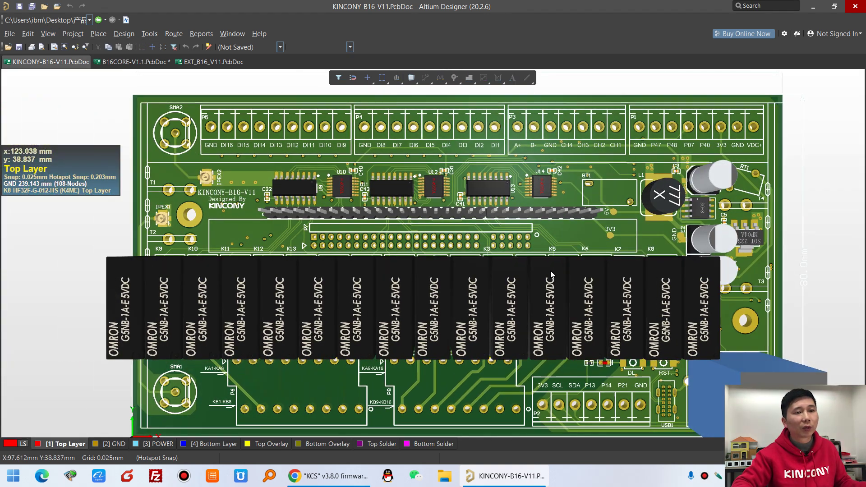
scroll(559, 273, "down", 4)
left_click_drag(576, 259, 429, 242)
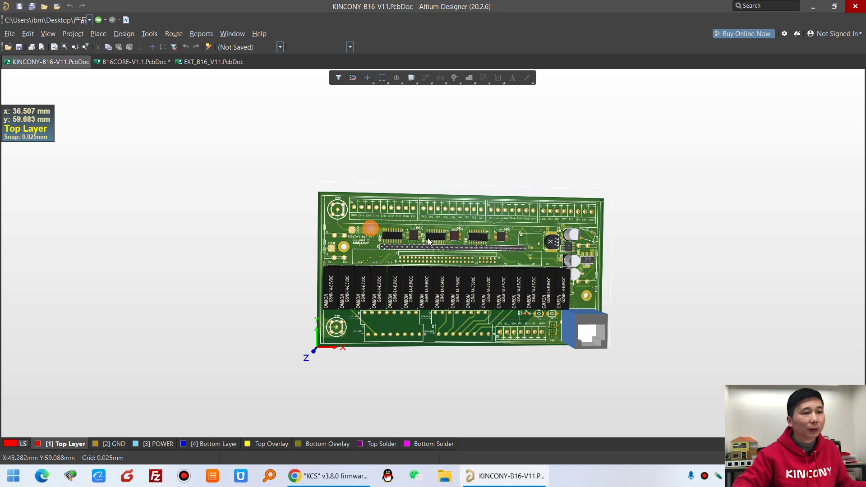
scroll(428, 241, "up", 6)
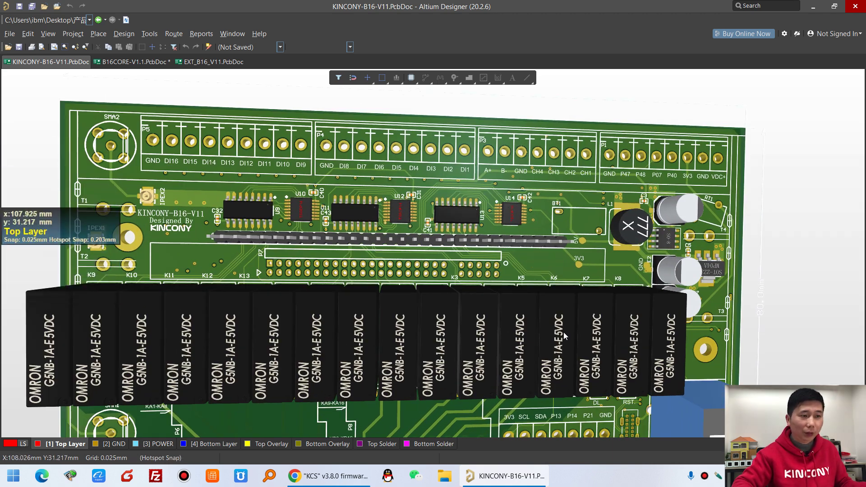
scroll(566, 326, "down", 3)
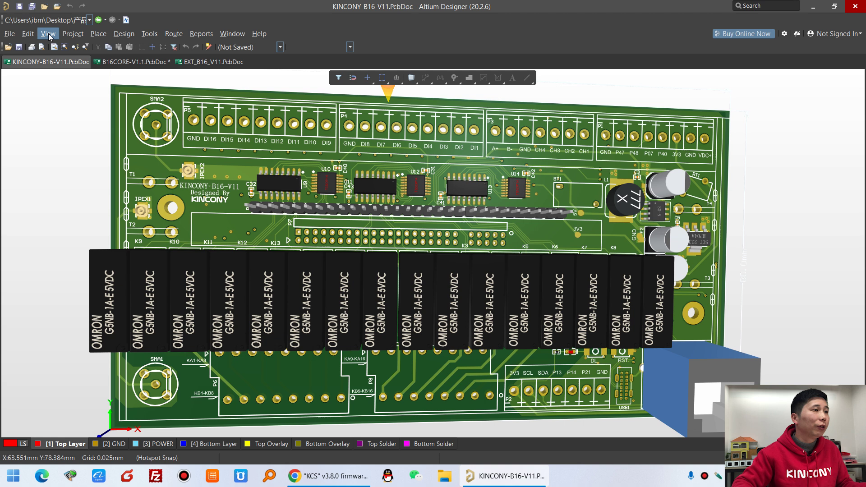
left_click(48, 35)
left_click(67, 66)
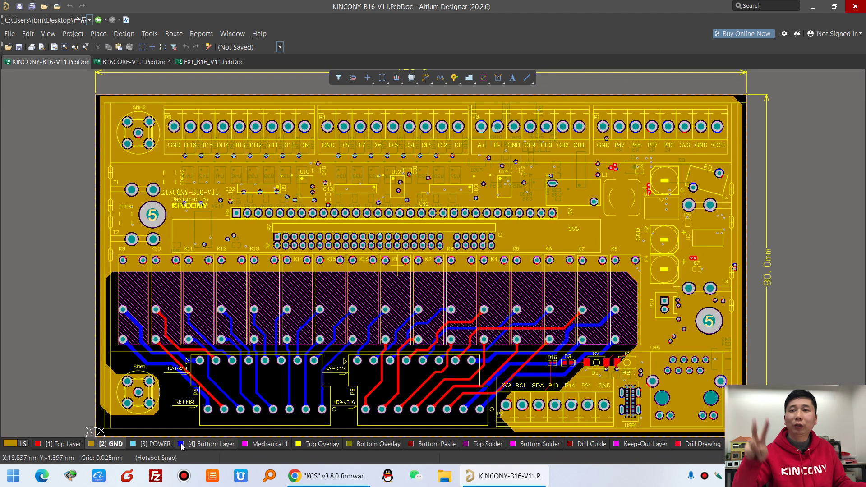
Cycle through the Top, Bottom and POWER layers, then switch to the B16CORE-V1.1 board document
left_click(70, 444)
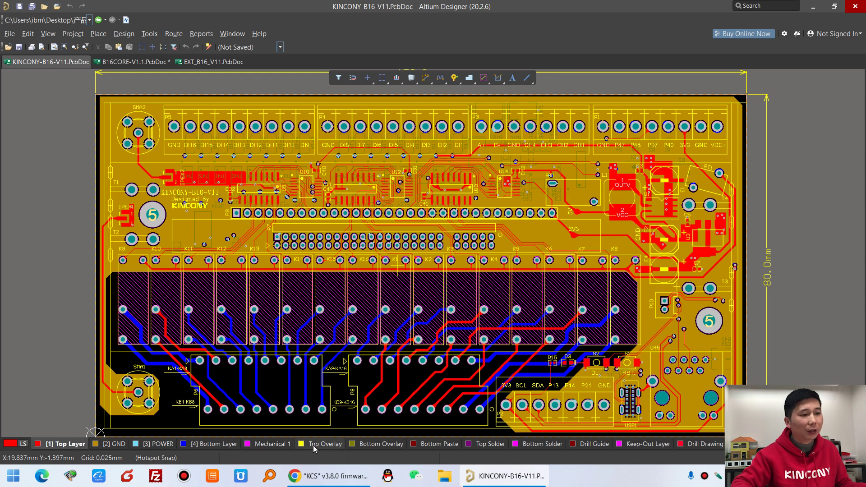
left_click(212, 444)
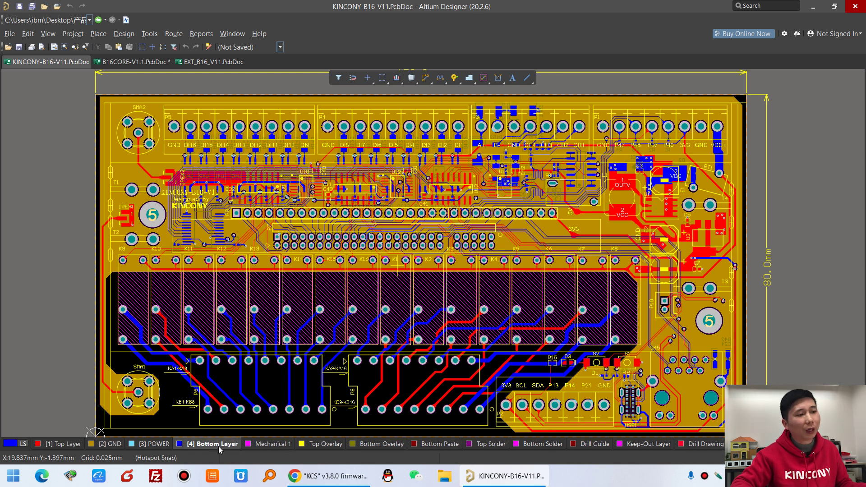
left_click(156, 445)
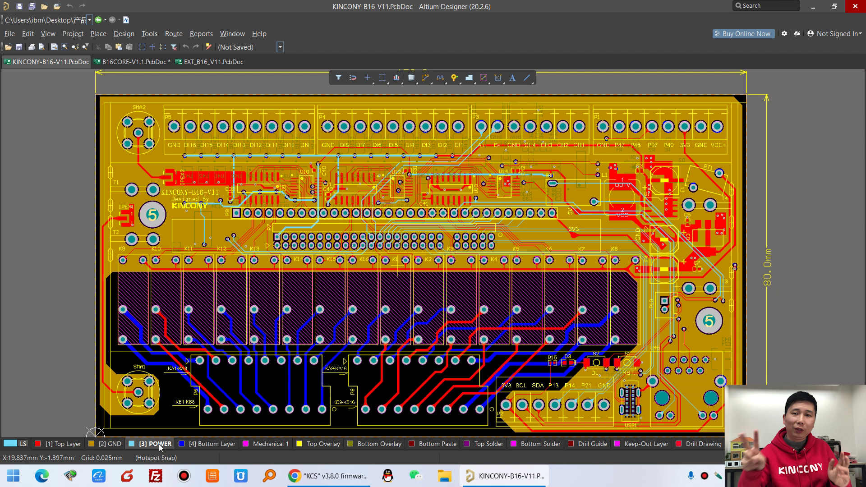
left_click(208, 444)
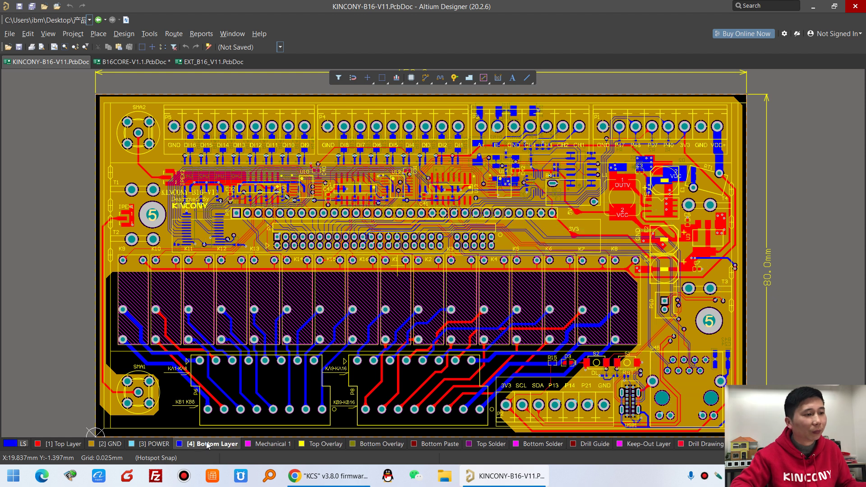
left_click(82, 446)
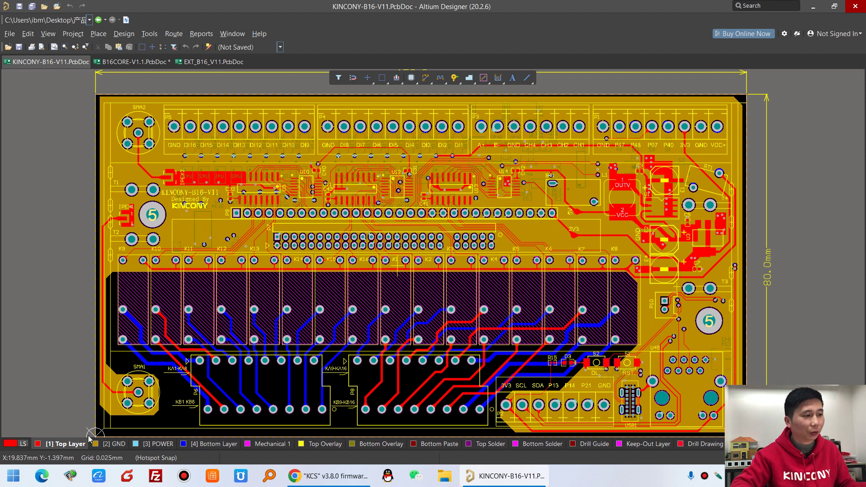
left_click(131, 62)
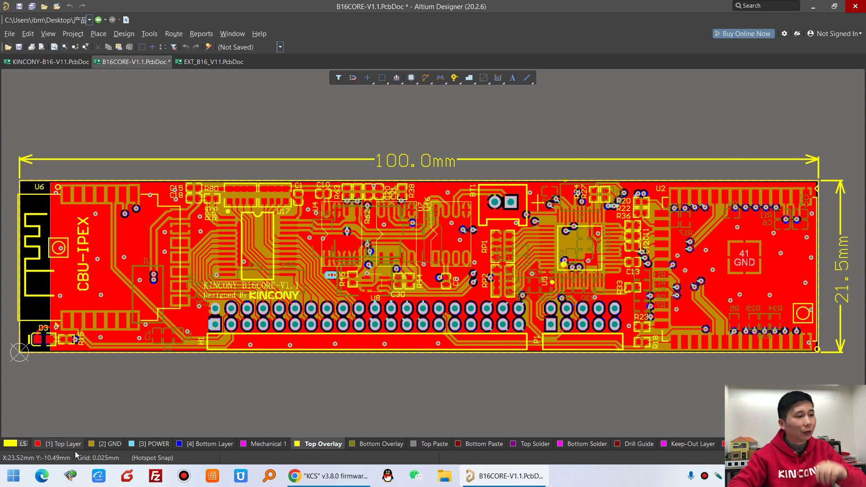
View the core board's Bottom Layer, POWER and GND planes in turn
left_click(209, 444)
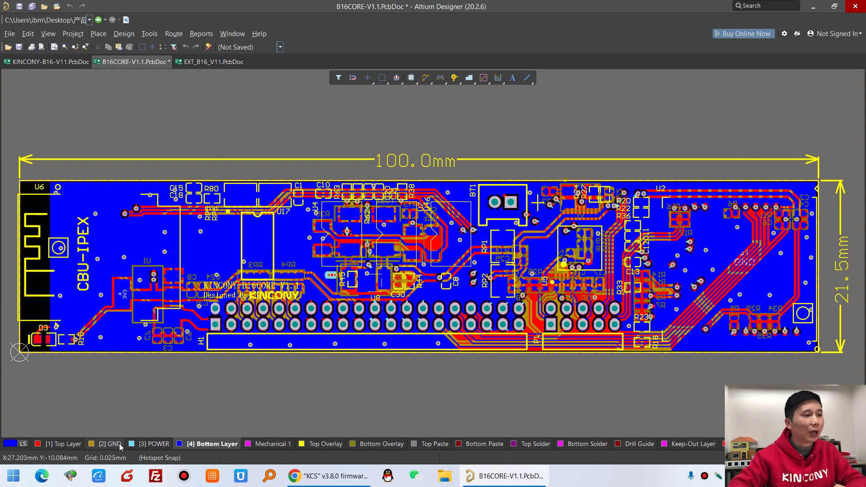
left_click(166, 445)
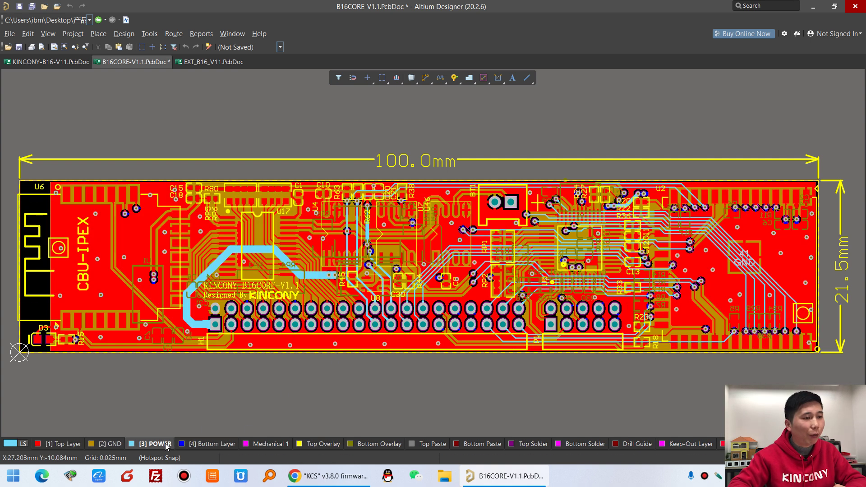
left_click(108, 445)
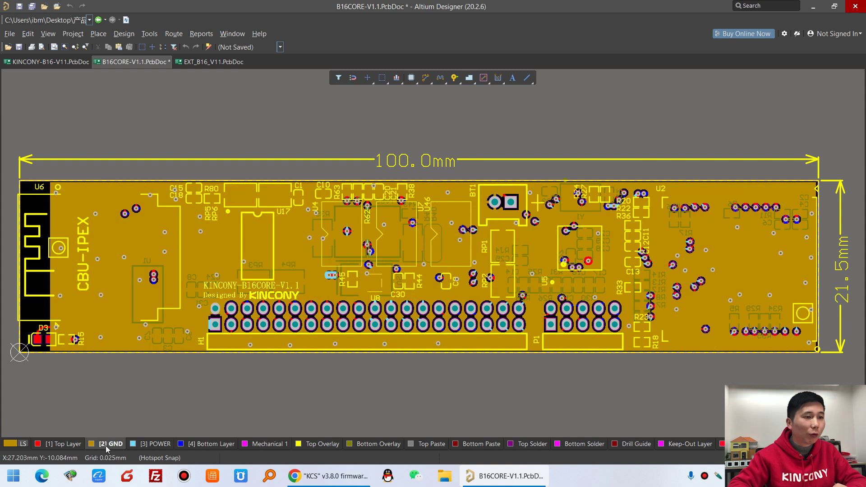
Show the B16CORE-V1.1 board in 3D, flipping it to view the underside and back
left_click(48, 34)
left_click(65, 73)
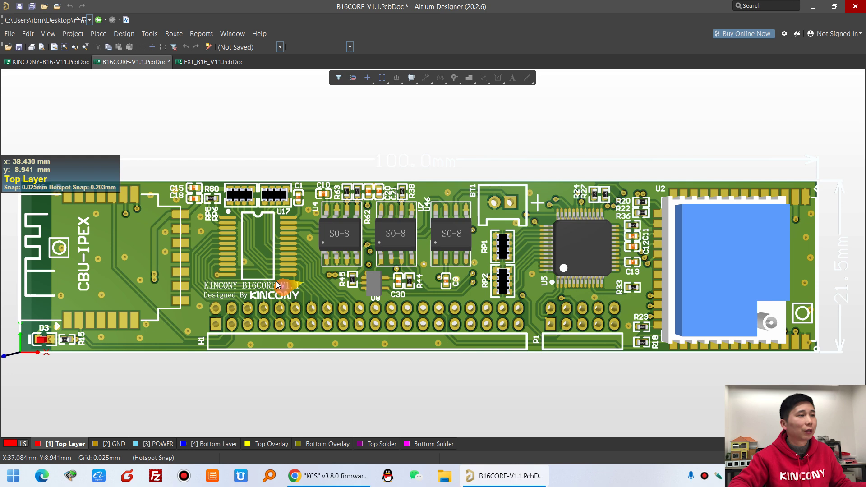
key("v")
key("b")
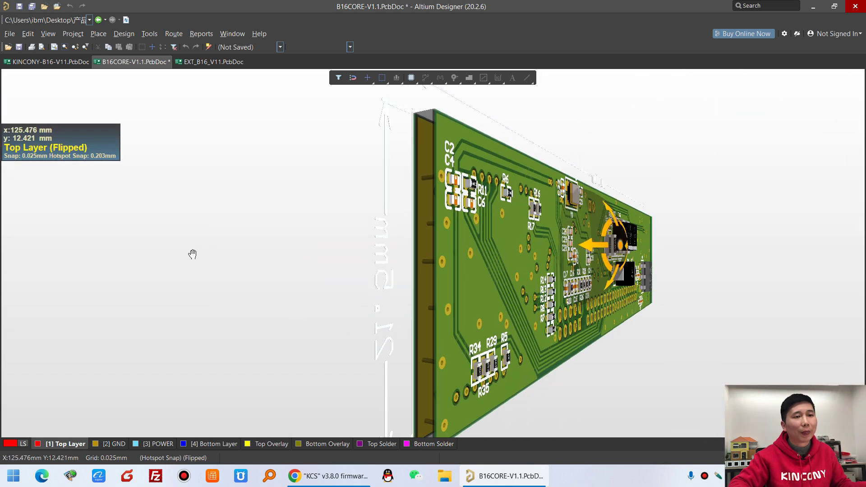
scroll(378, 257, "down", 5)
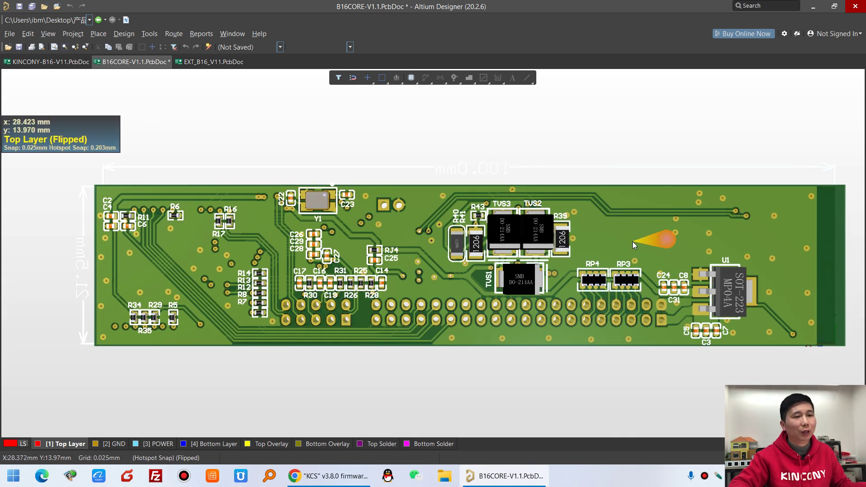
key("v")
key("b")
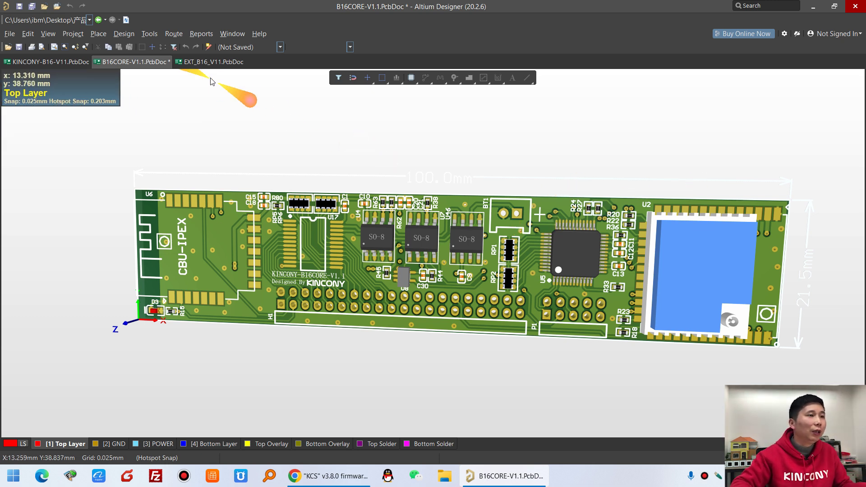
Display the EXT_B16_V11 board as a 3D model
left_click(220, 66)
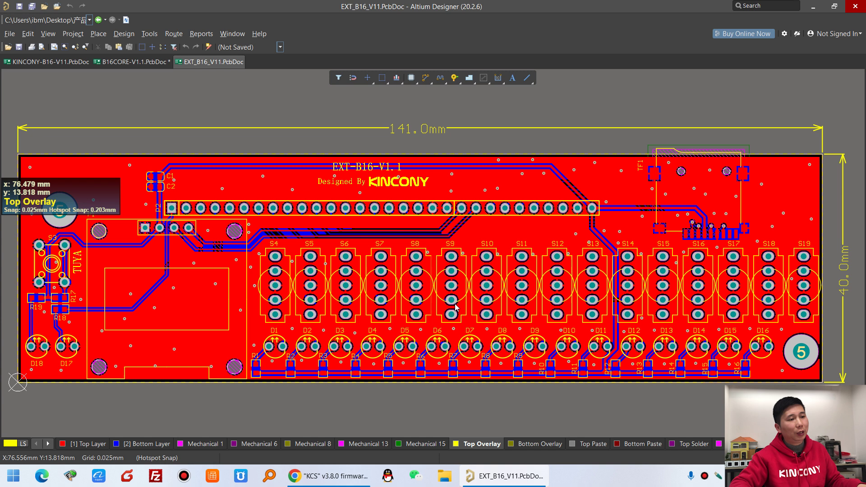
left_click(48, 34)
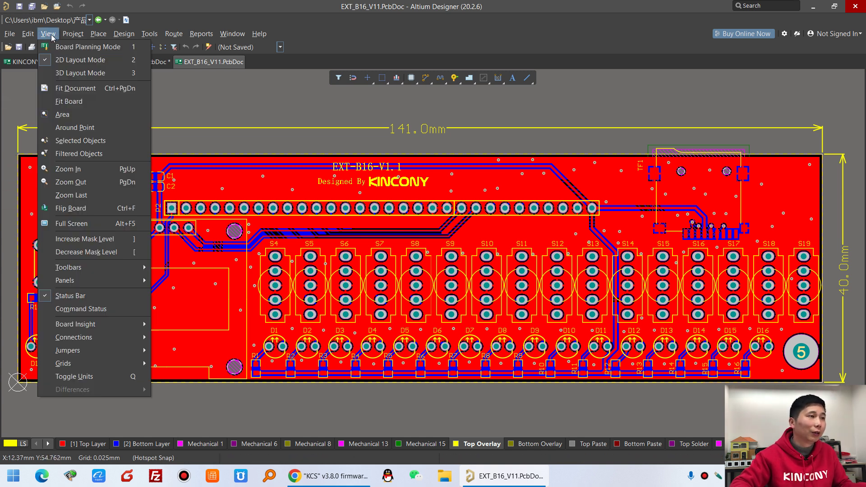
left_click(70, 73)
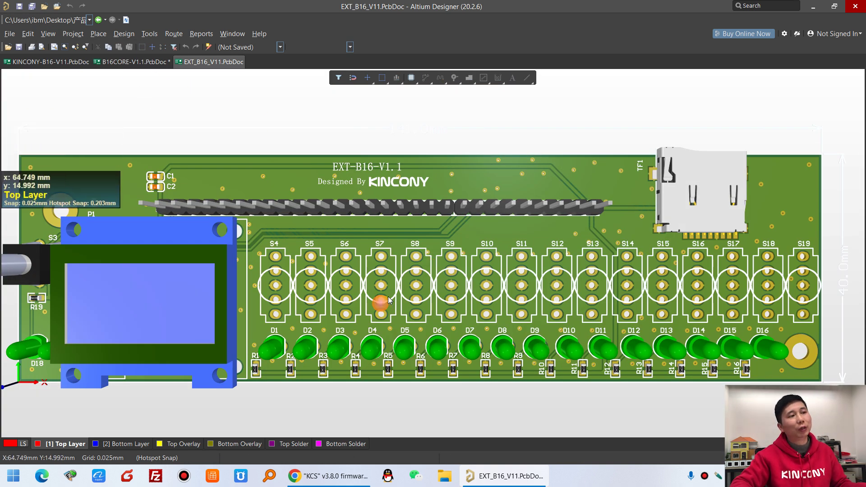
Orbit the EXT board to inspect its underside, refit it, and return to the Chrome forum thread
scroll(448, 262, "down", 1)
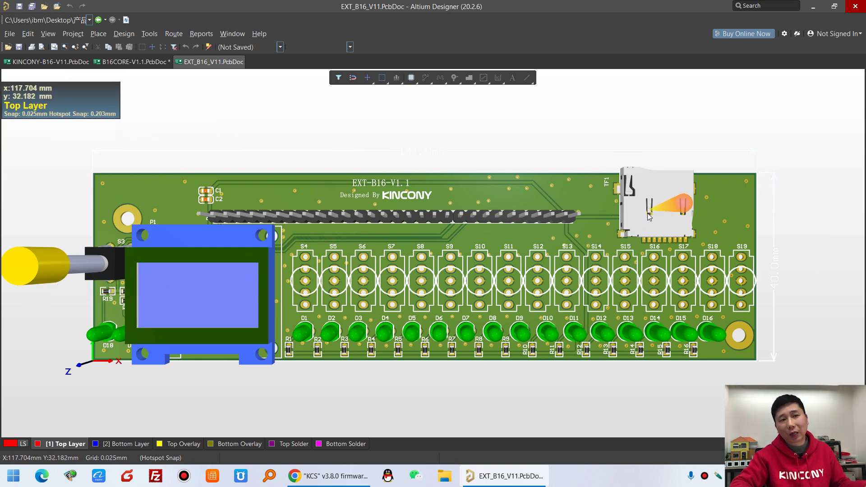
scroll(661, 223, "down", 1)
scroll(662, 223, "up", 1)
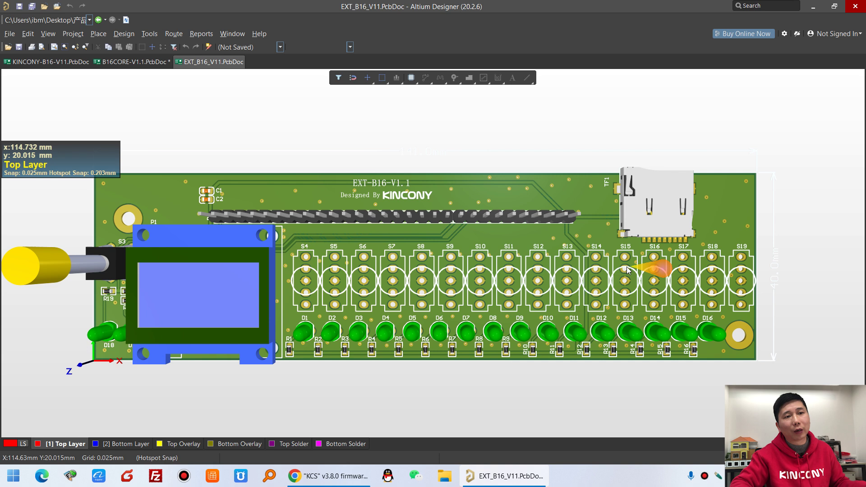
mouse_move(649, 270)
left_mouse_down()
mouse_move(214, 262)
mouse_move(356, 251)
mouse_move(215, 232)
mouse_move(346, 239)
left_mouse_up()
key("ctrl+Page_Down")
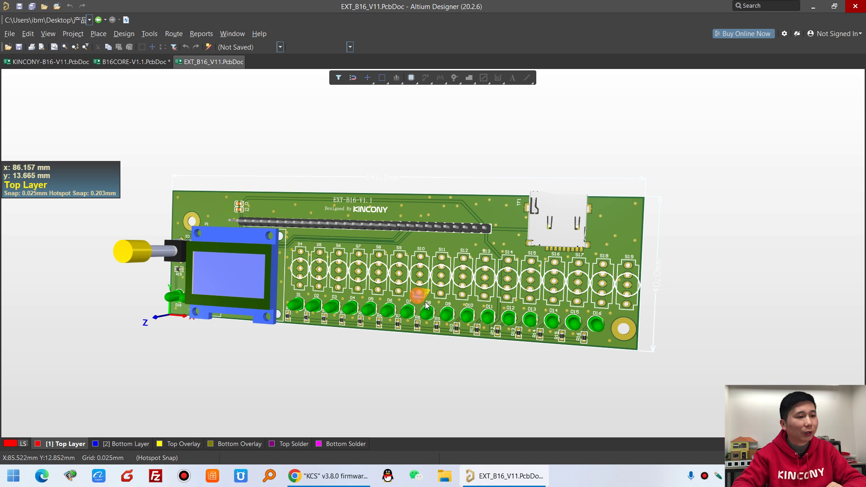
left_click(335, 485)
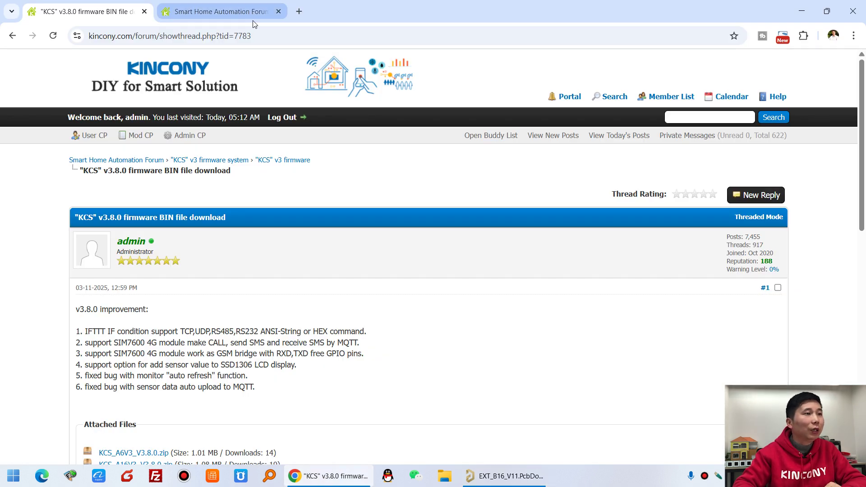
Scroll the firmware thread and highlight the KCS_B16_V3.8.0.zip attachment line
scroll(338, 236, "down", 1)
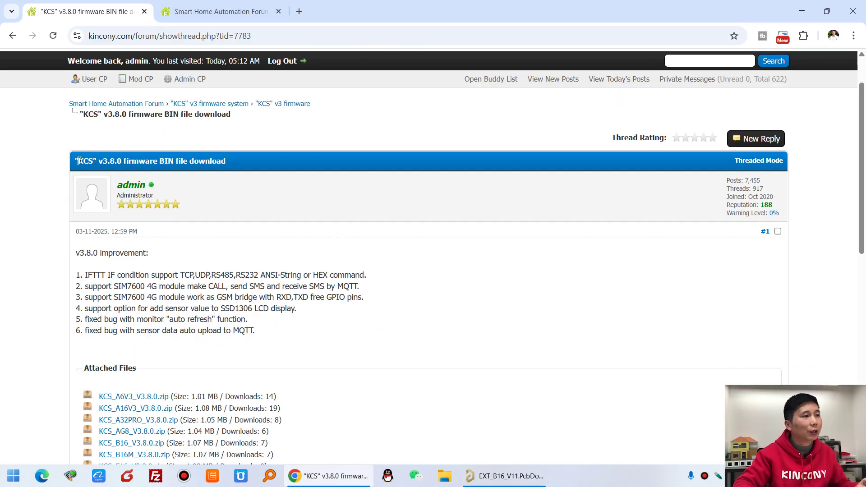
left_click_drag(78, 161, 168, 161)
scroll(119, 379, "down", 2)
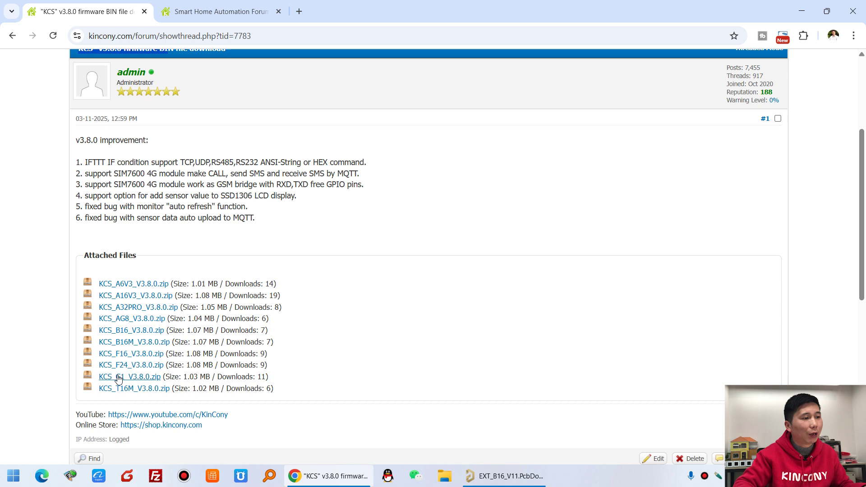
left_click_drag(119, 379, 142, 327)
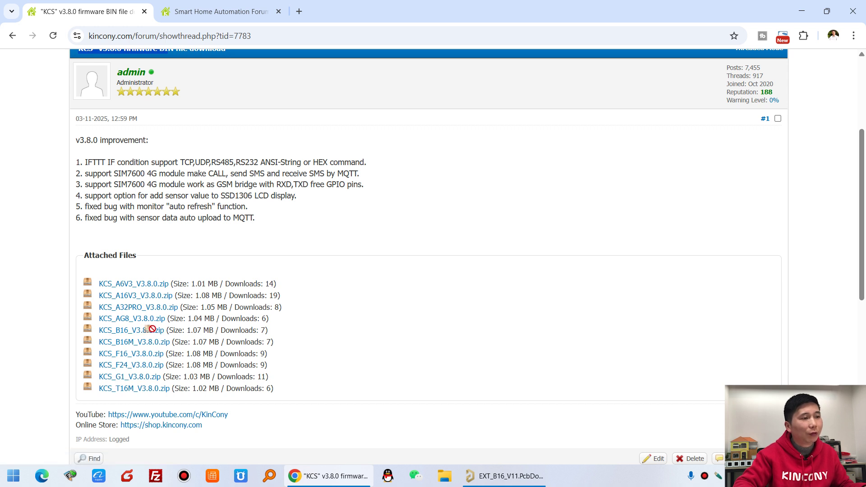
left_click_drag(285, 333, 93, 332)
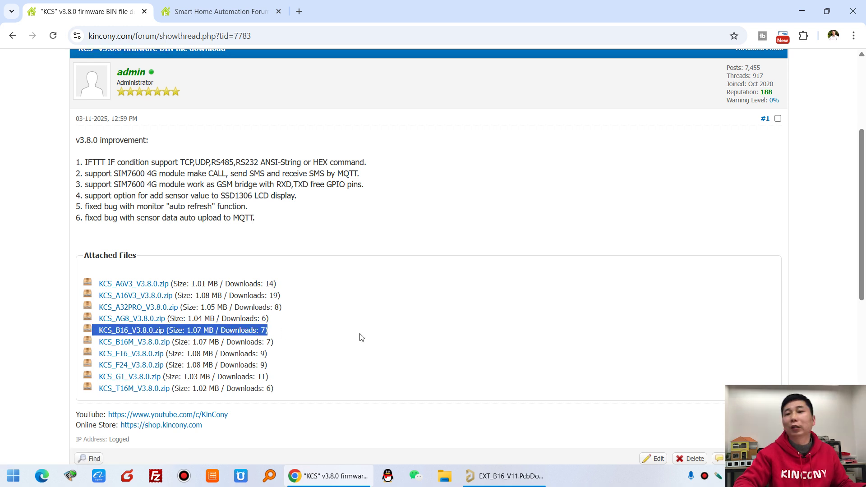
left_click(362, 336)
Switch to the B16 forum thread list and browse its Arduino code example threads
left_click(245, 7)
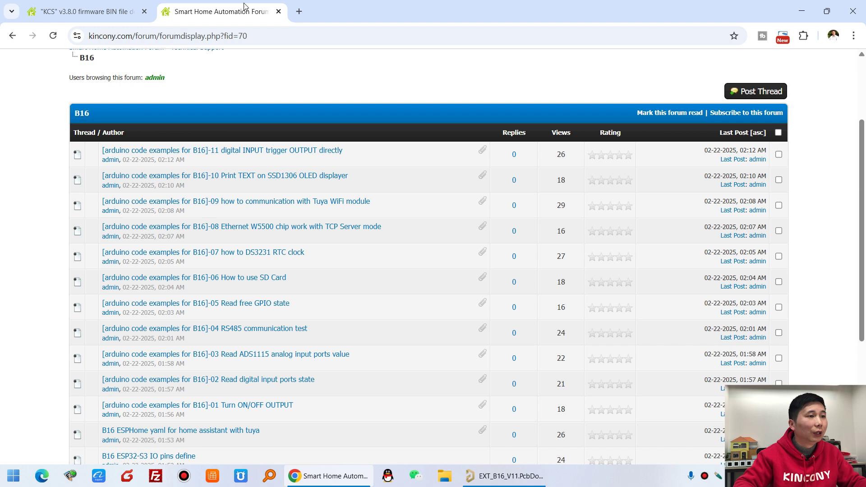
scroll(382, 249, "up", 3)
scroll(206, 293, "down", 1)
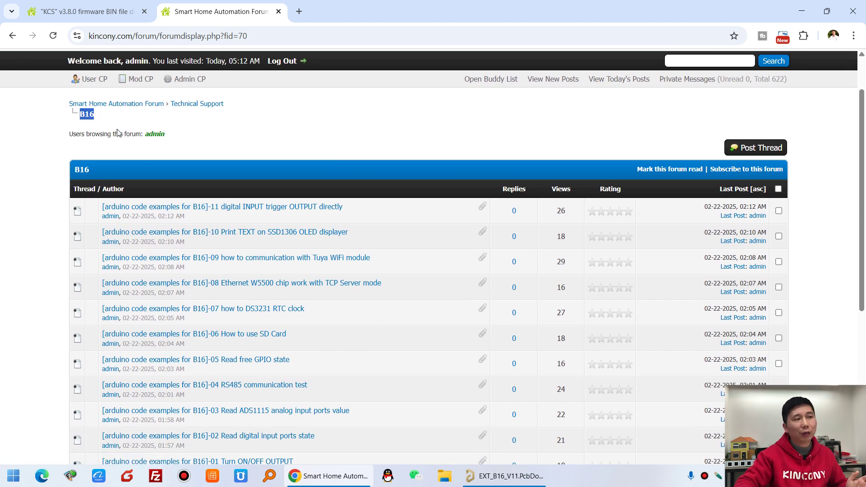
scroll(222, 170, "down", 1)
scroll(221, 170, "down", 5)
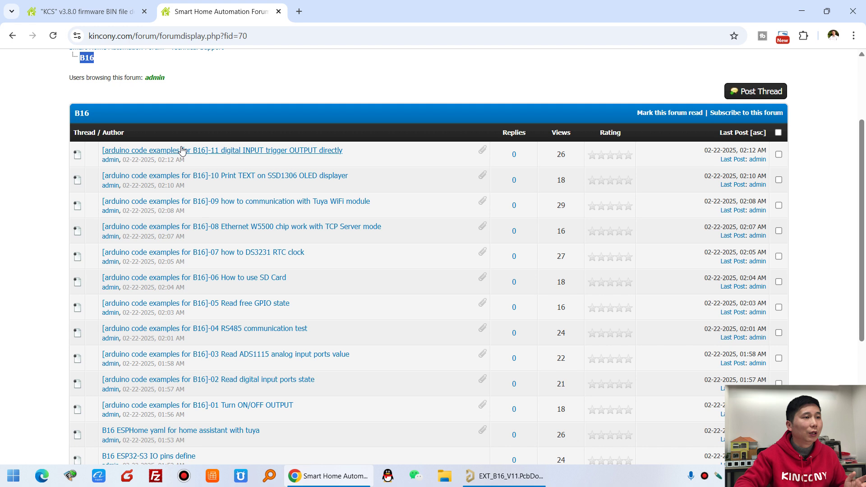
scroll(264, 210, "up", 3)
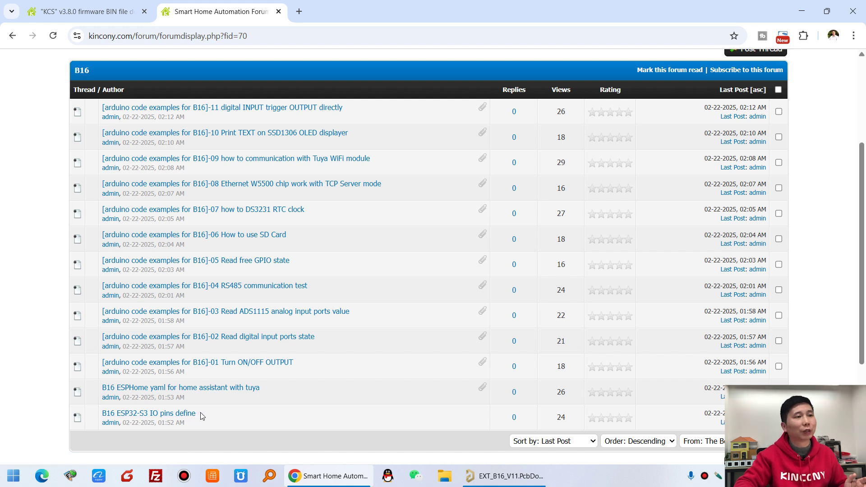
Load the board's login page at 192.168.3.115 in a new browser tab
key("ctrl+t")
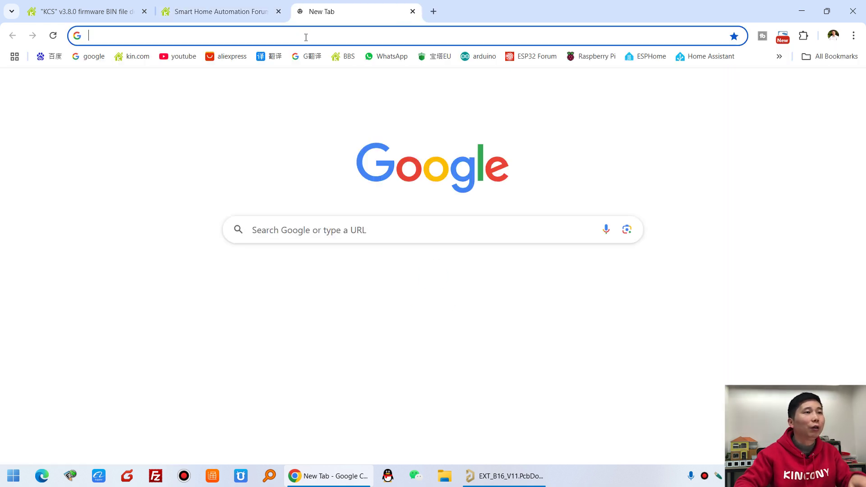
left_click(305, 33)
type("192.168.3.1")
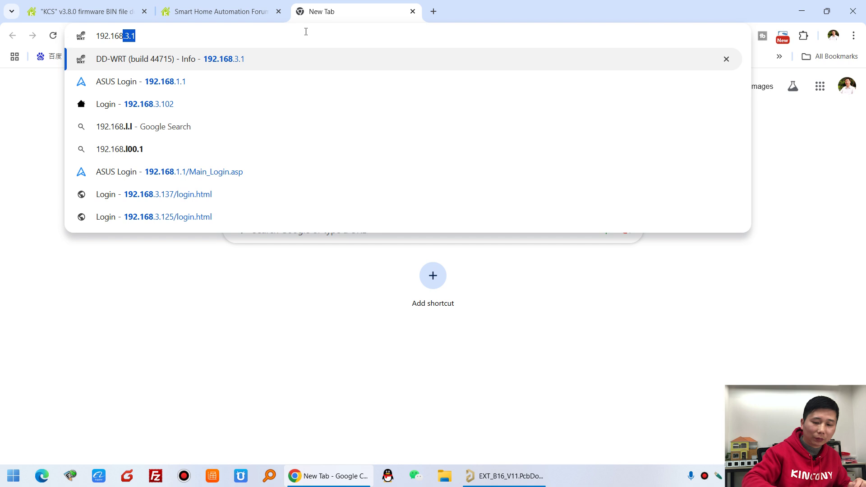
type("15")
key("Return")
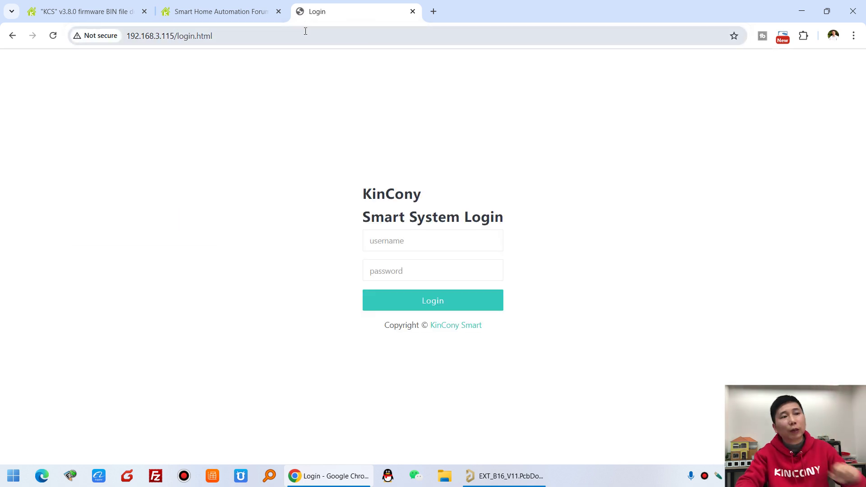
Log in with the saved username and the password, dismissing the breach warning
left_click(419, 238)
left_click(441, 269)
left_click(441, 269)
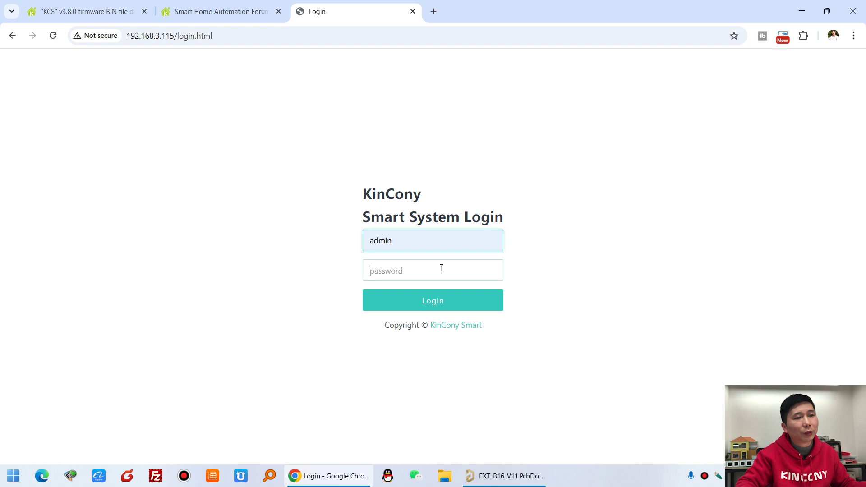
type("admin")
left_click(450, 302)
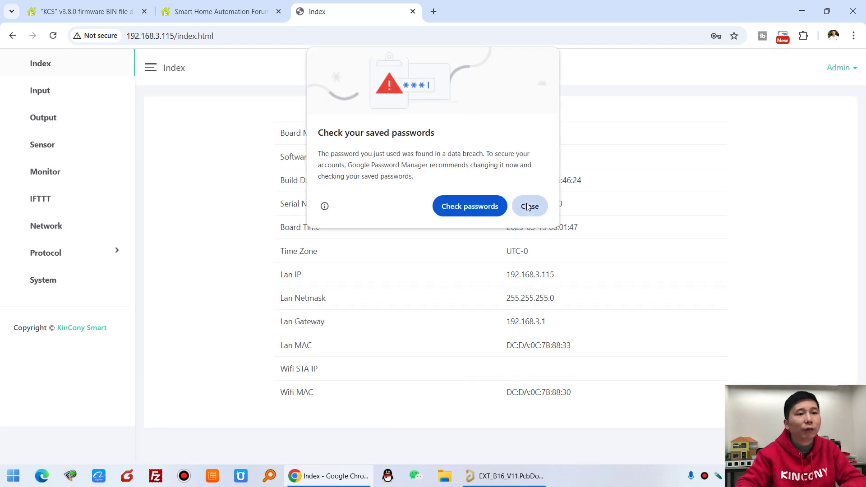
left_click(528, 206)
left_click_drag(544, 154, 496, 158)
left_click(535, 161)
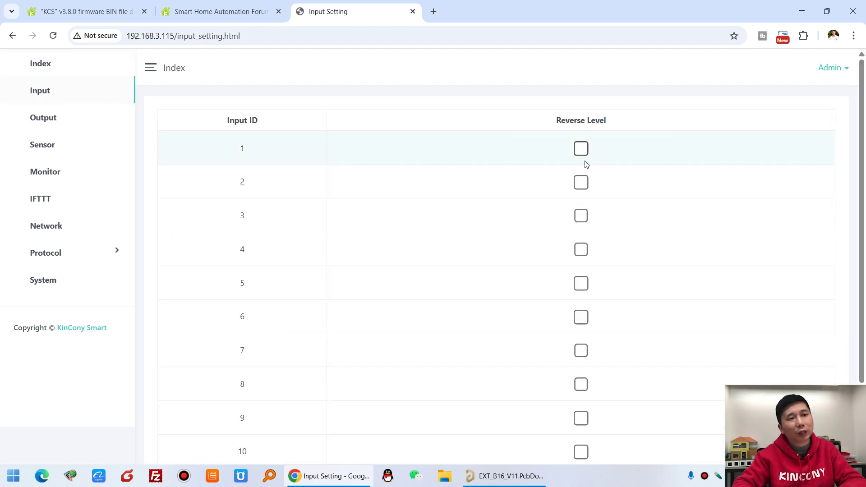
Open the Output settings page and check output 1's type, leaving it at hold on
left_click(60, 119)
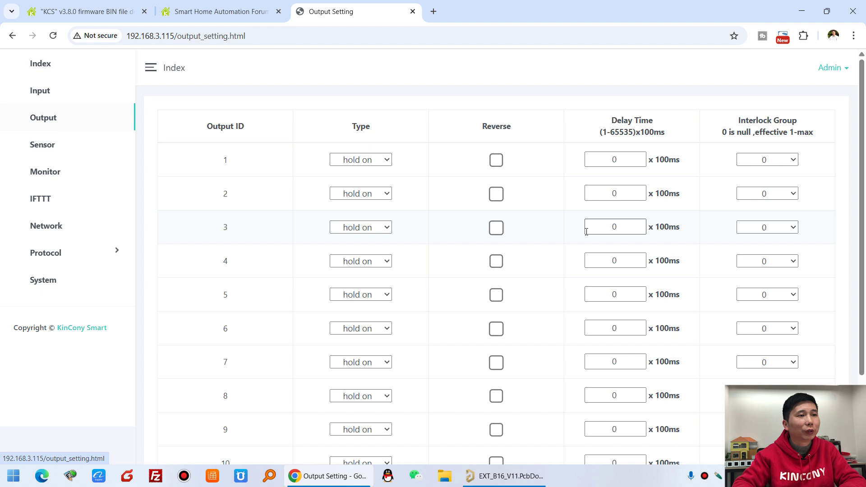
left_click(361, 159)
left_click(357, 173)
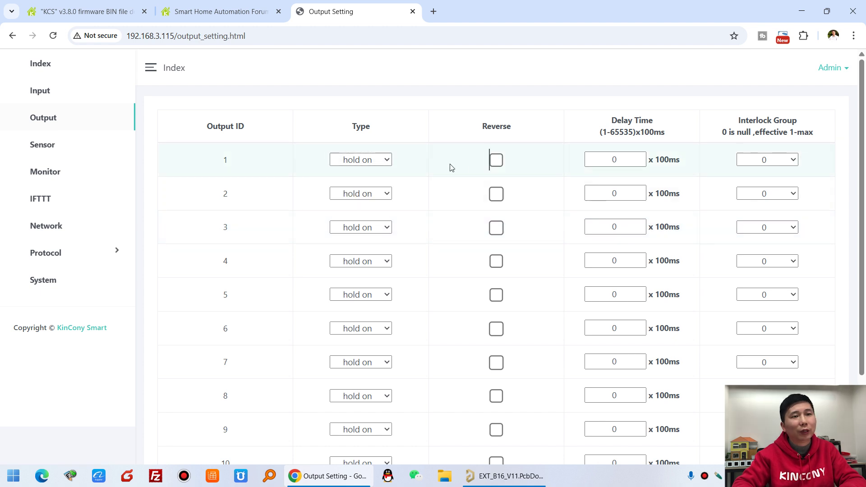
scroll(619, 177, "down", 2)
scroll(621, 174, "up", 2)
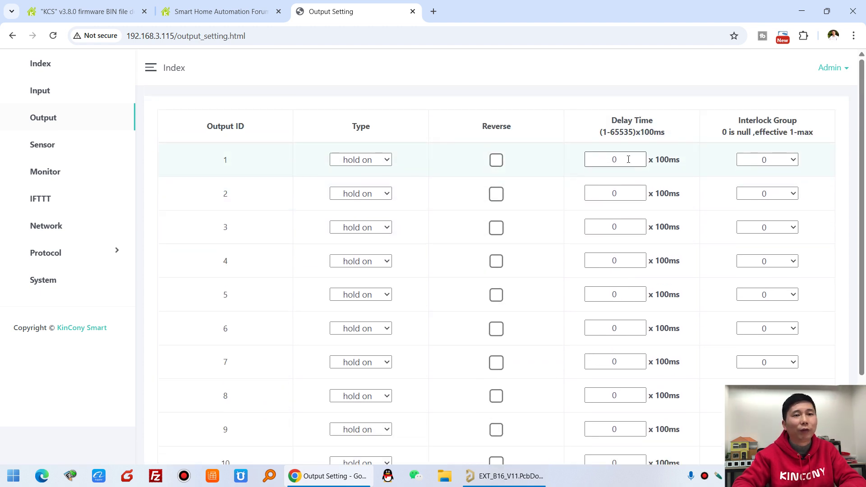
Check output 1's Interlock Group choices, leaving it at 0
left_click_drag(739, 122, 801, 123)
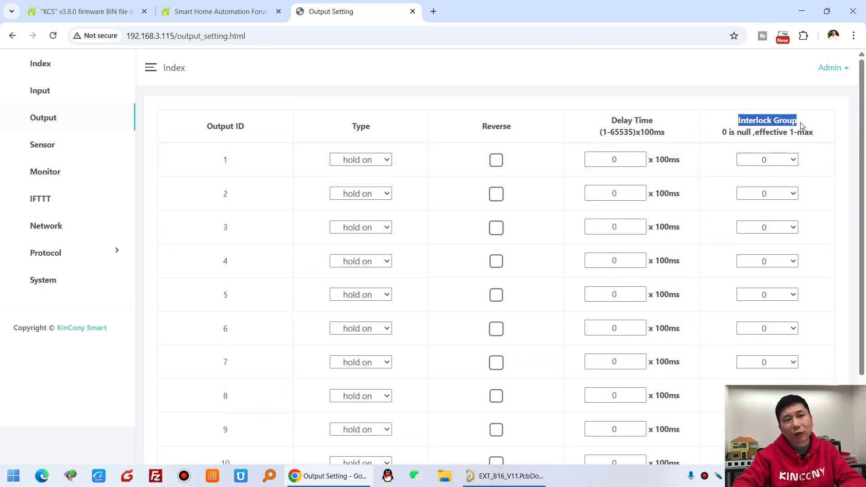
left_click(780, 161)
left_click(793, 166)
left_click(809, 177)
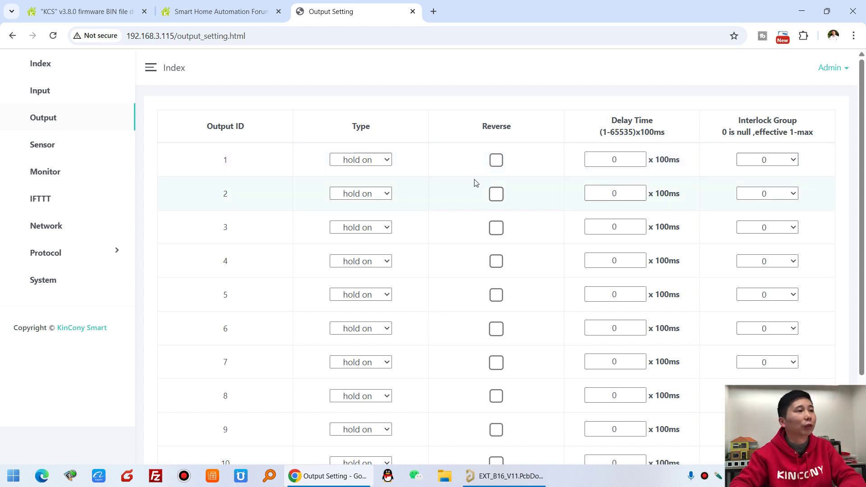
On the Sensor settings page, change sensor 1's type to TS (RS485)
left_click(64, 146)
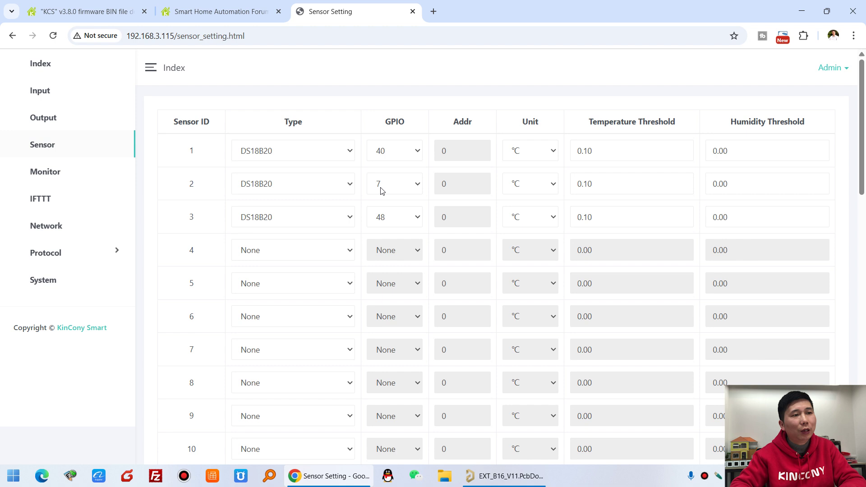
left_click(338, 154)
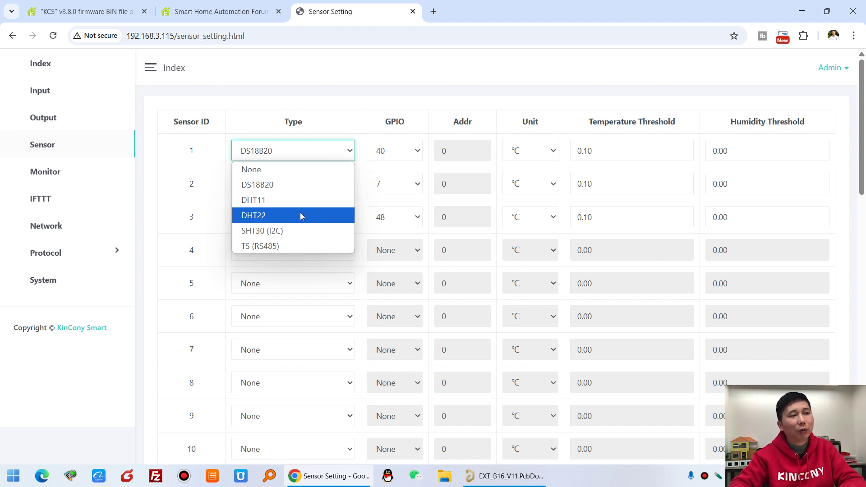
left_click(392, 152)
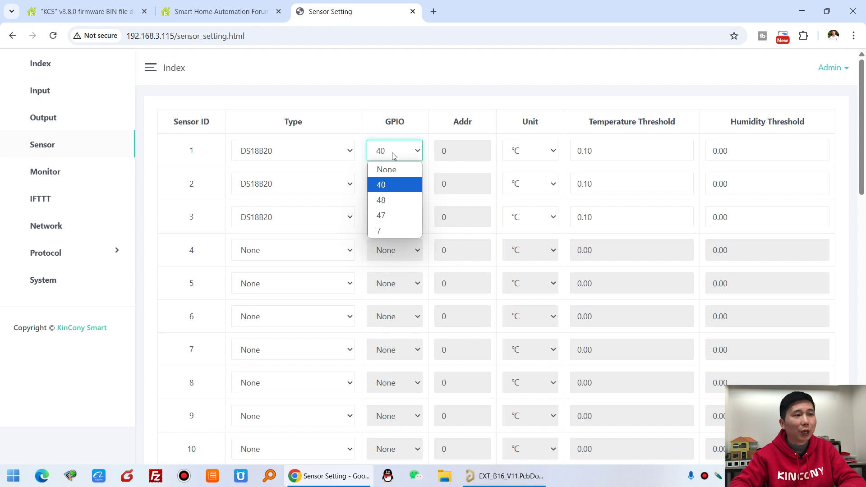
left_click(313, 151)
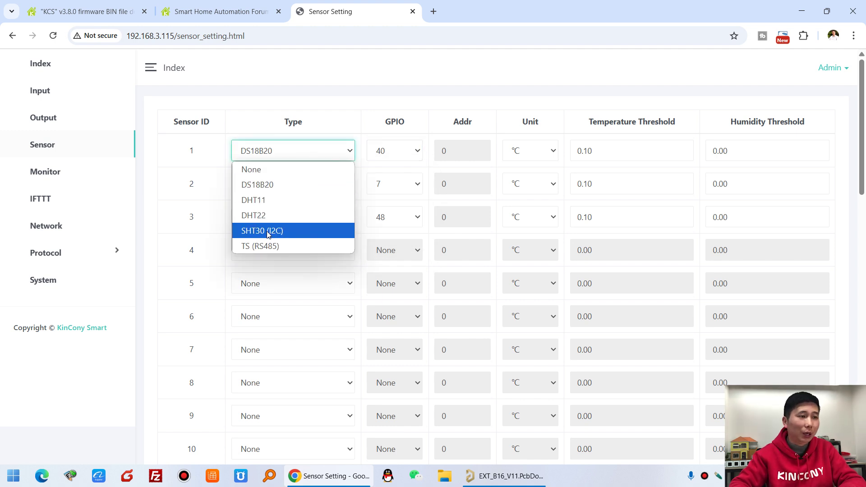
left_click(300, 233)
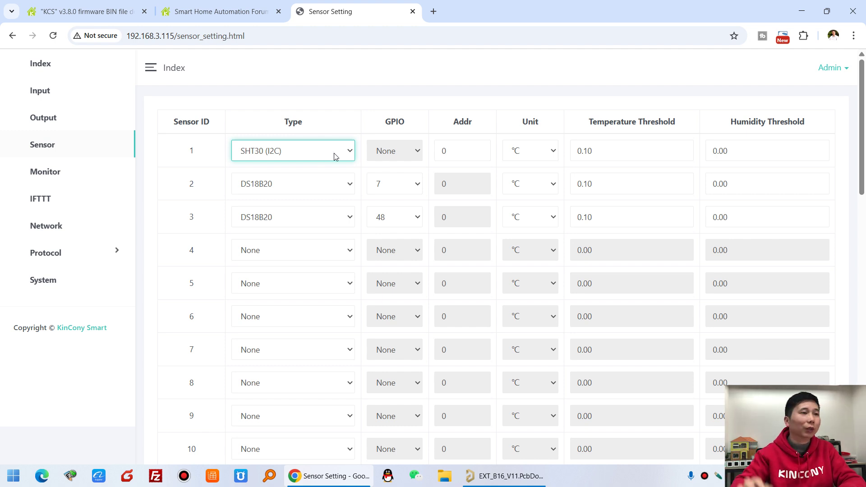
left_click(336, 156)
left_click(291, 250)
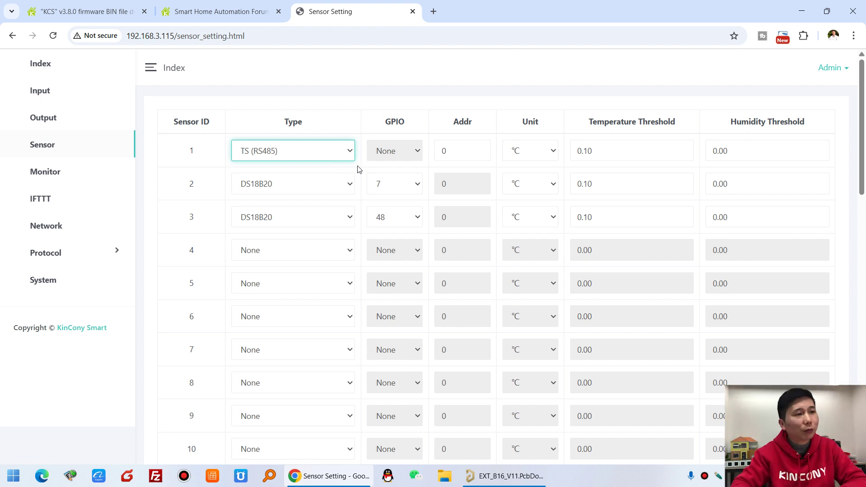
left_click(375, 102)
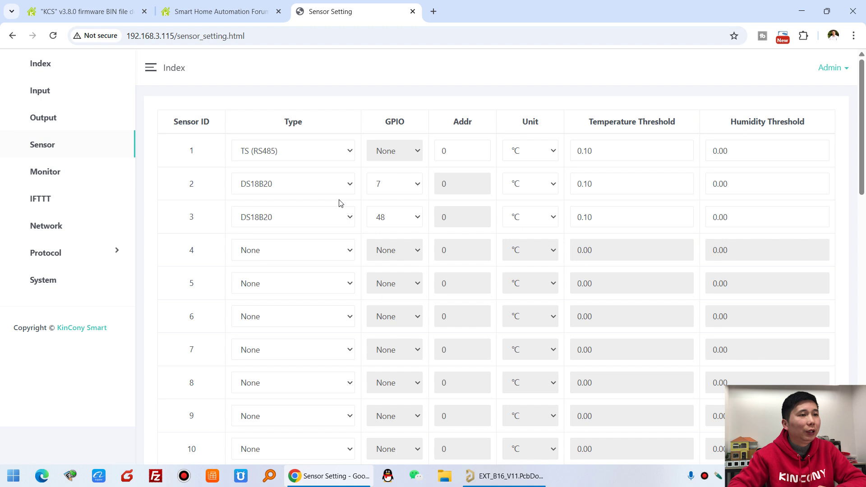
Check sensor 32's type choices, leaving it at None
scroll(378, 227, "down", 16)
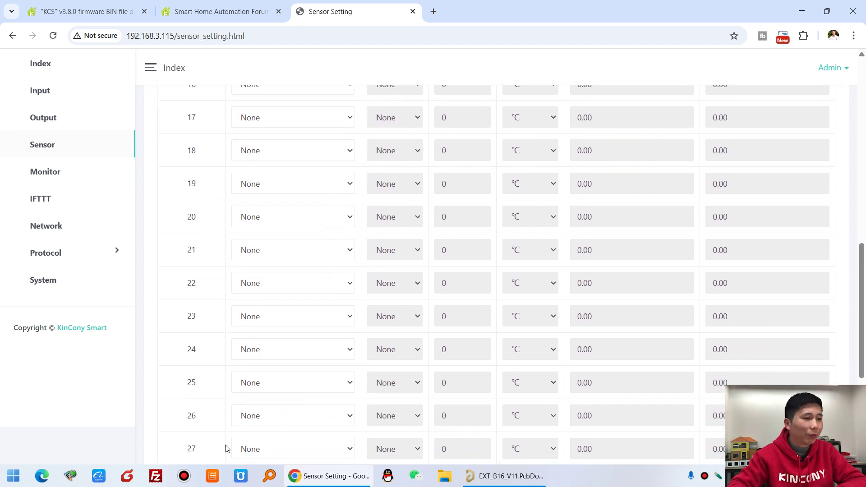
scroll(190, 425, "down", 2)
left_click(294, 380)
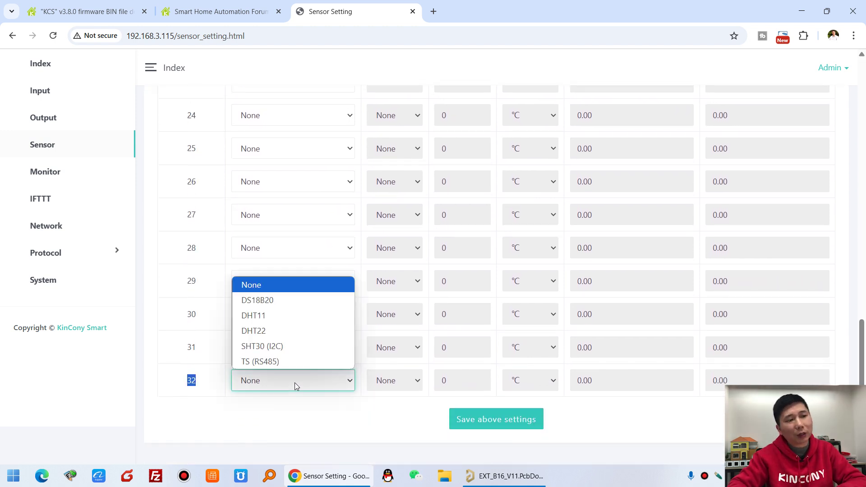
left_click(357, 418)
scroll(532, 311, "up", 14)
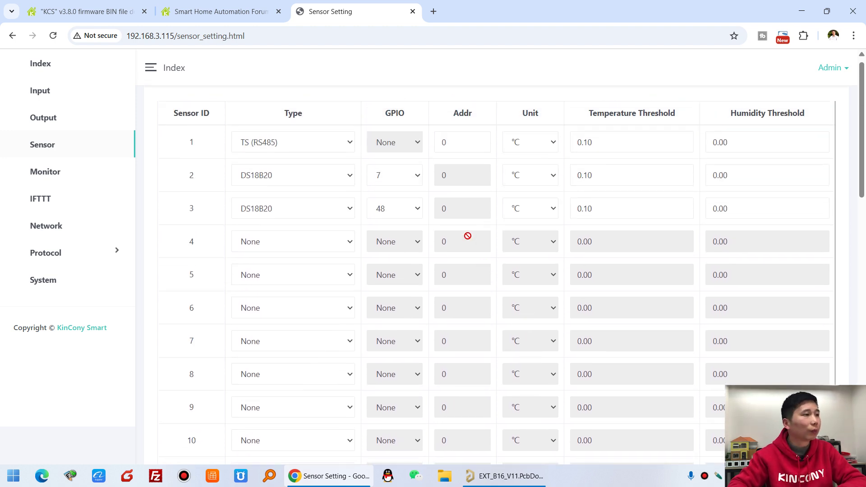
Open the Monitor page and review its connection status, ADC and Sensor sections
left_click(49, 173)
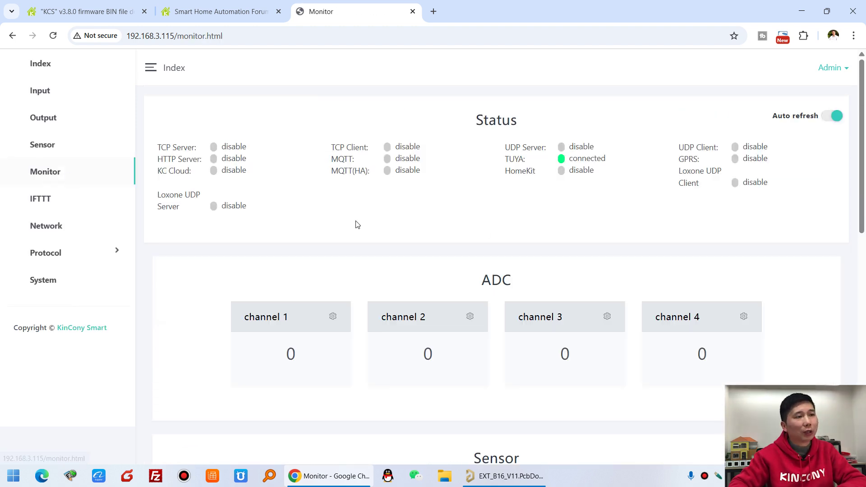
left_click_drag(236, 147, 636, 216)
left_click(636, 215)
scroll(461, 163, "down", 3)
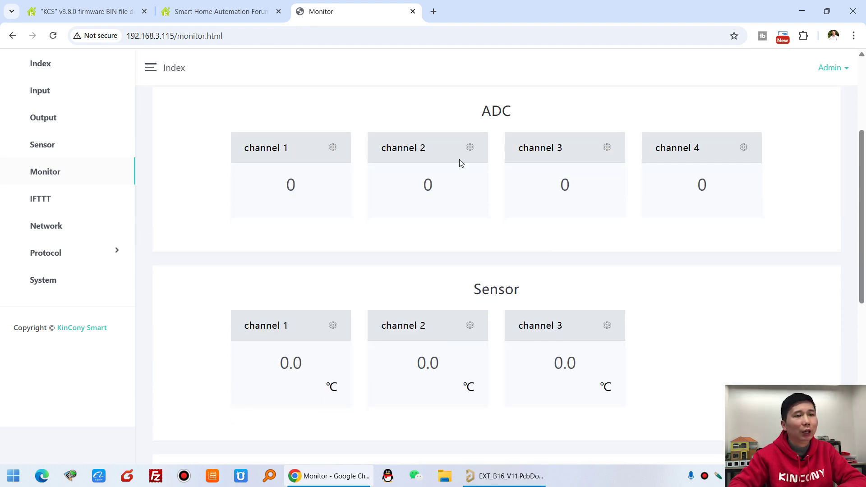
left_click_drag(442, 113, 537, 112)
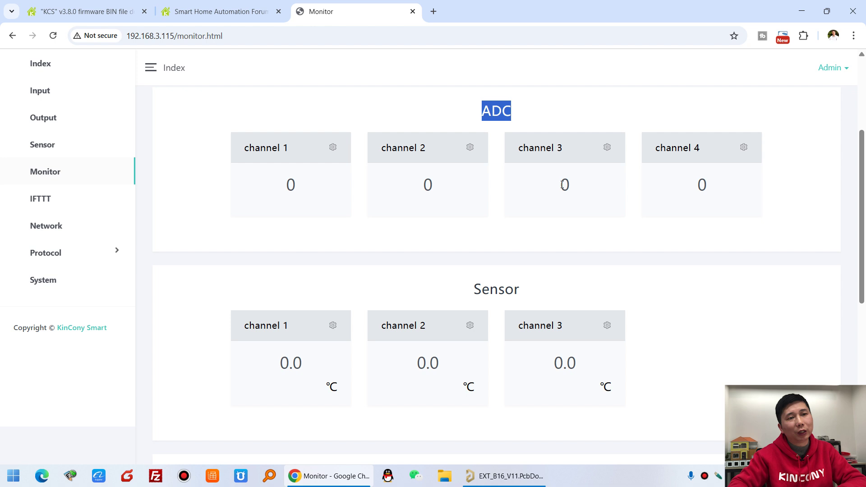
scroll(631, 218, "down", 3)
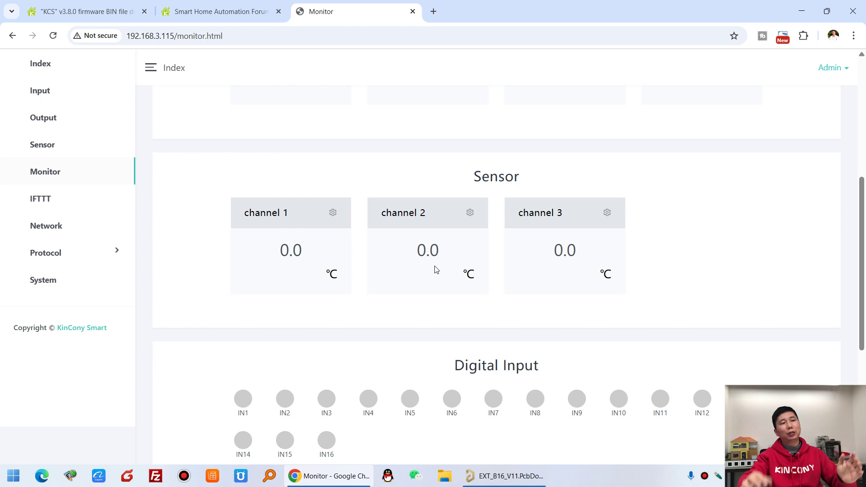
left_click_drag(247, 152, 667, 277)
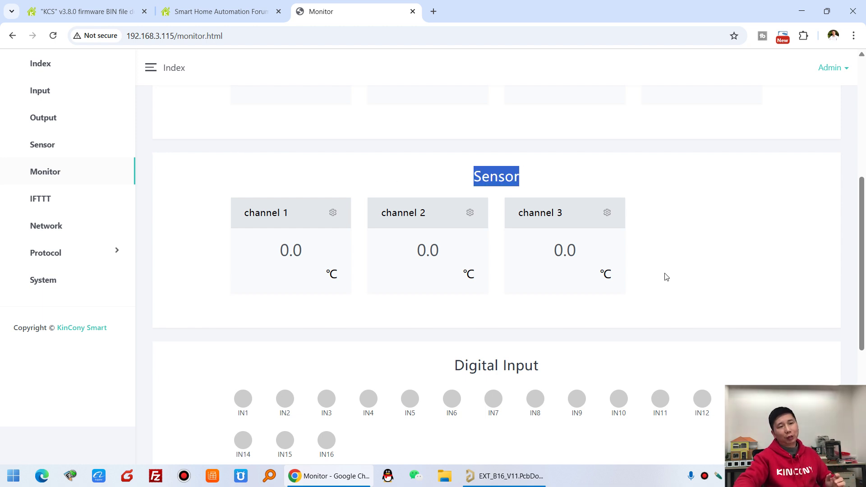
left_click(668, 280)
scroll(666, 280, "down", 5)
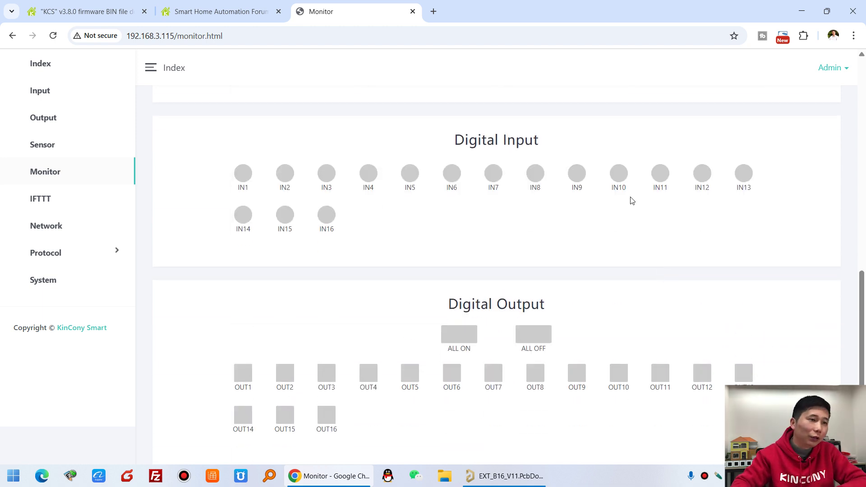
scroll(650, 224, "down", 1)
Switch OUT1–OUT3 on, then turn all outputs on and off twice
left_click(244, 350)
left_click(286, 351)
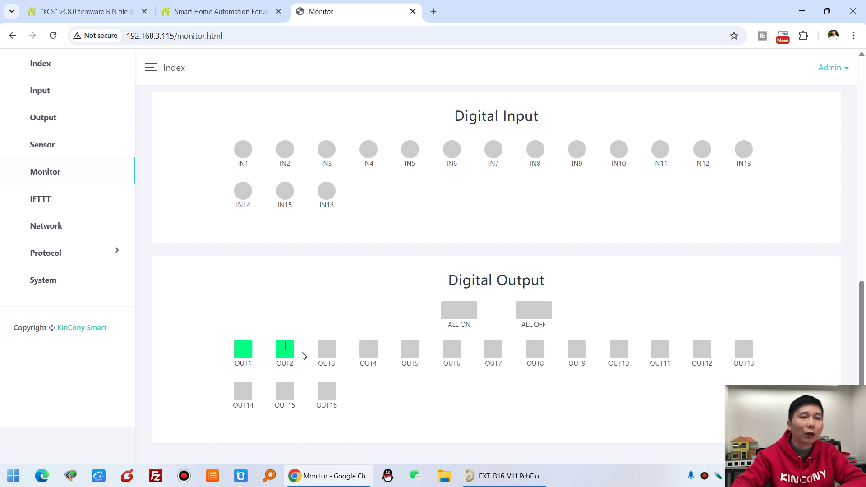
left_click(328, 353)
left_click(470, 317)
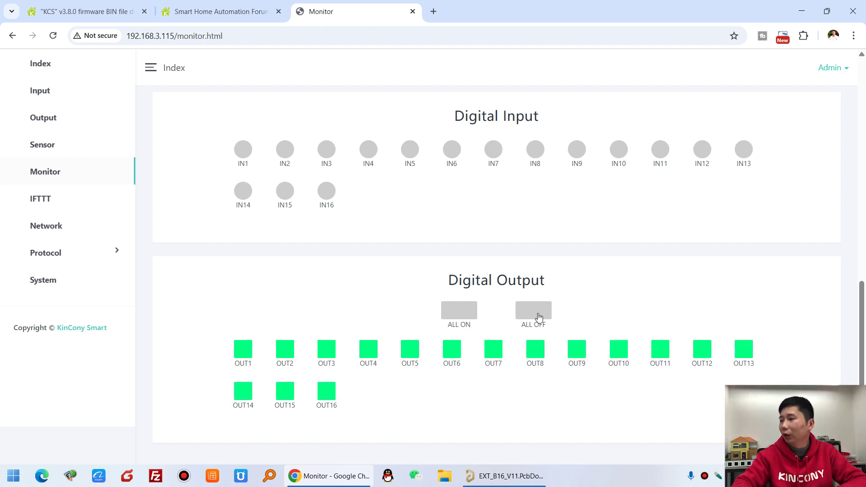
left_click(538, 318)
left_click(449, 316)
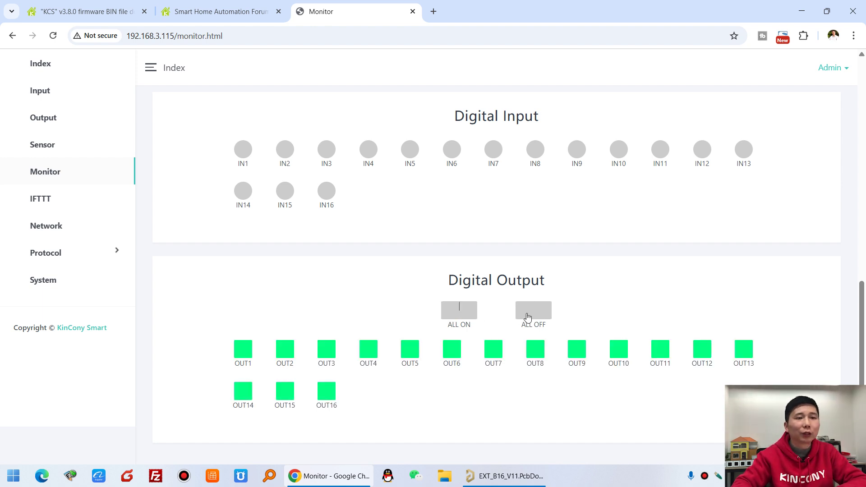
left_click(541, 318)
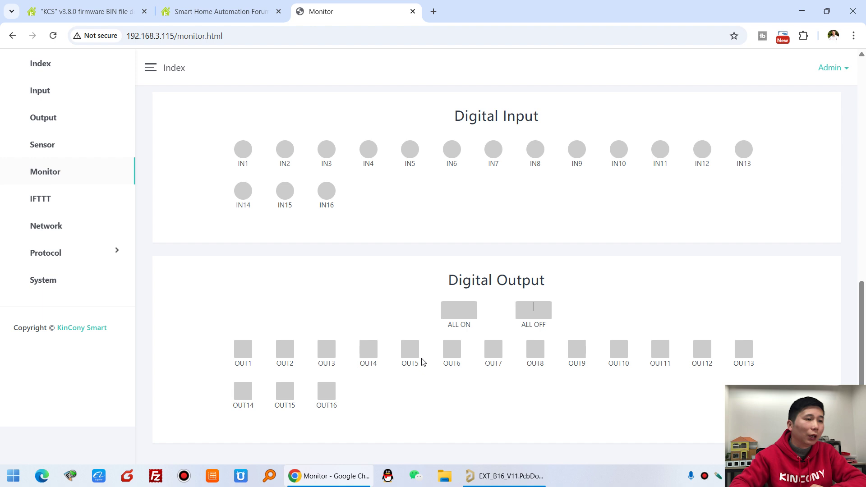
Open OUT1's rename box and close it unchanged, then go to the IFTTT rules page
right_click(236, 364)
left_click(239, 358)
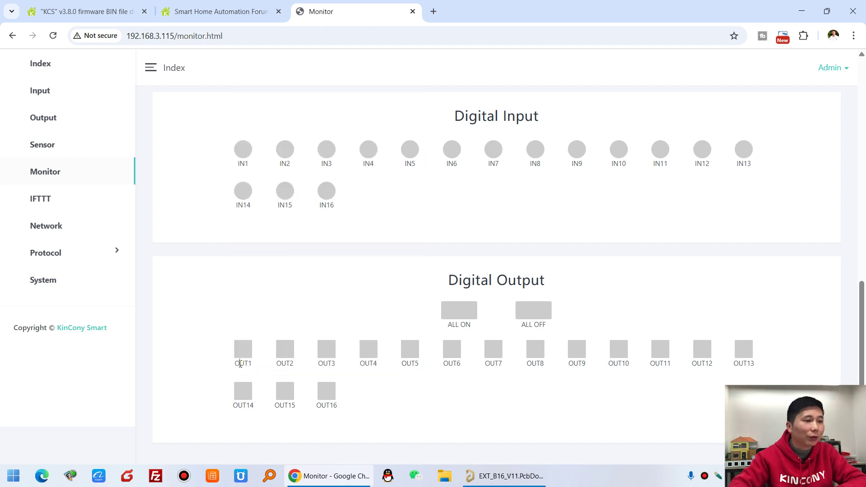
double_click(241, 364)
left_click_drag(271, 369, 190, 364)
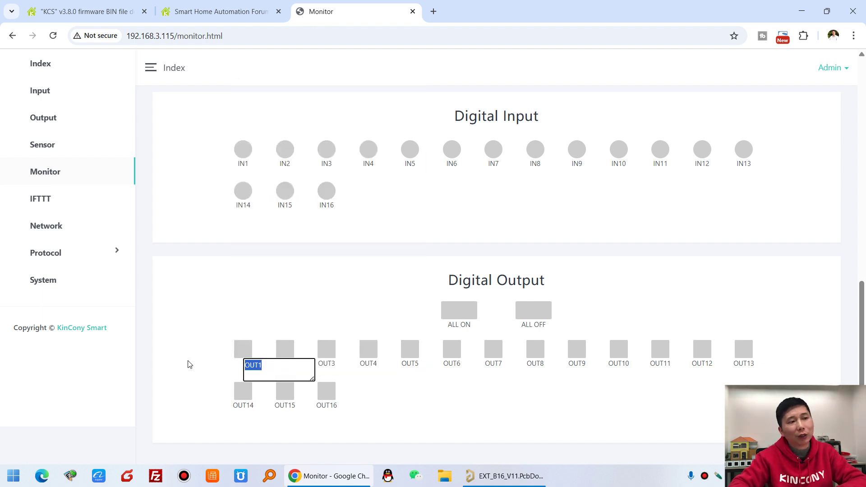
left_click(272, 307)
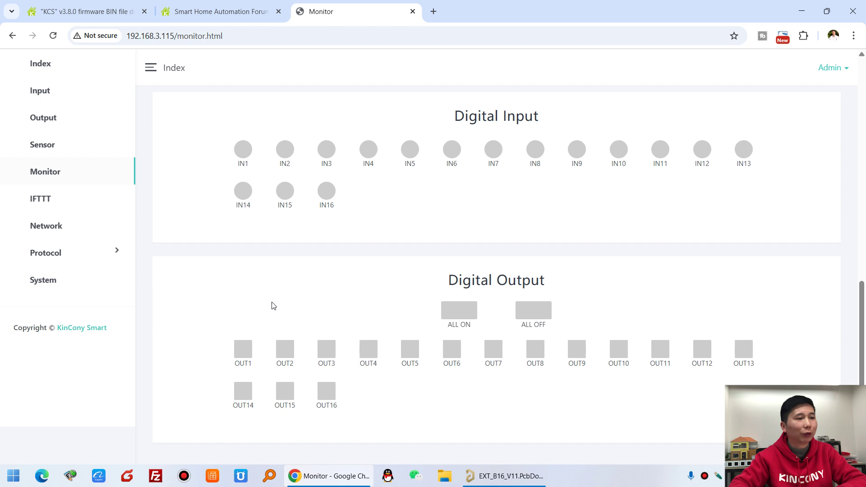
scroll(273, 306, "up", 1)
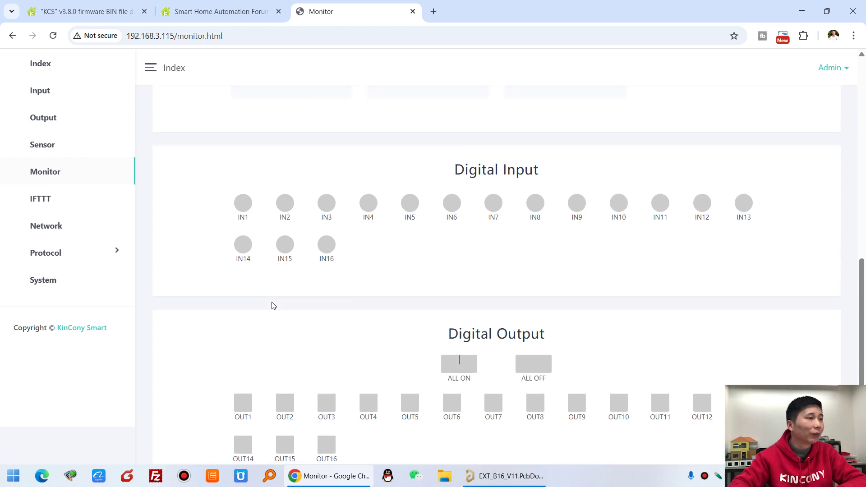
left_click(61, 202)
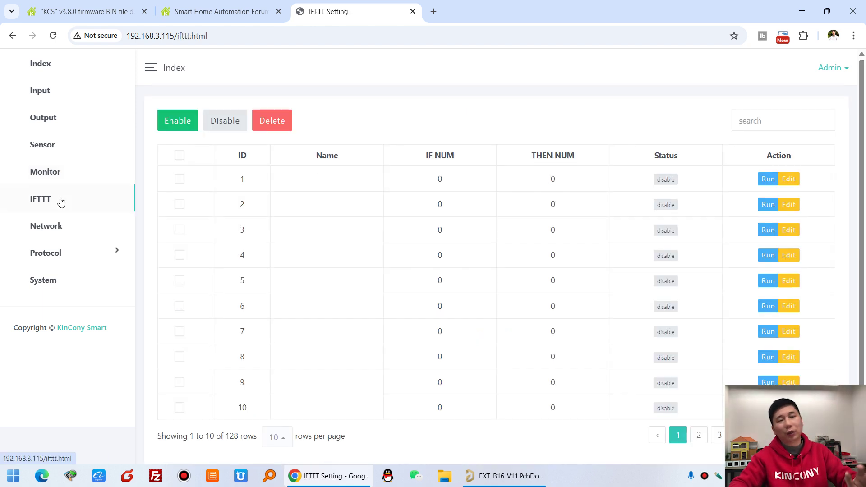
left_click(789, 179)
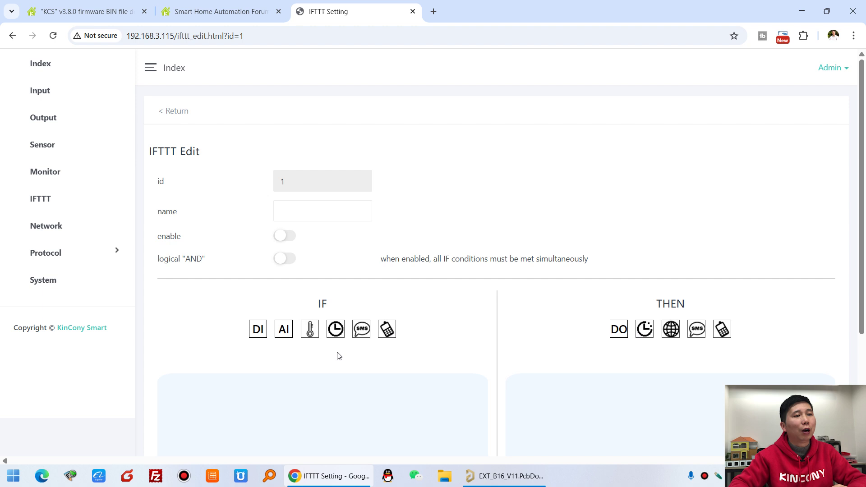
scroll(339, 356, "down", 2)
left_click_drag(300, 182, 369, 180)
left_click(232, 213)
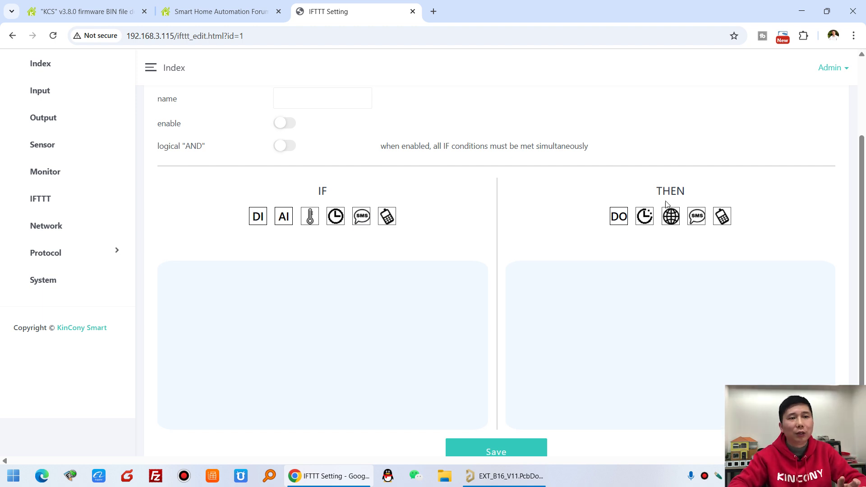
left_click_drag(657, 191, 692, 199)
left_click(692, 259)
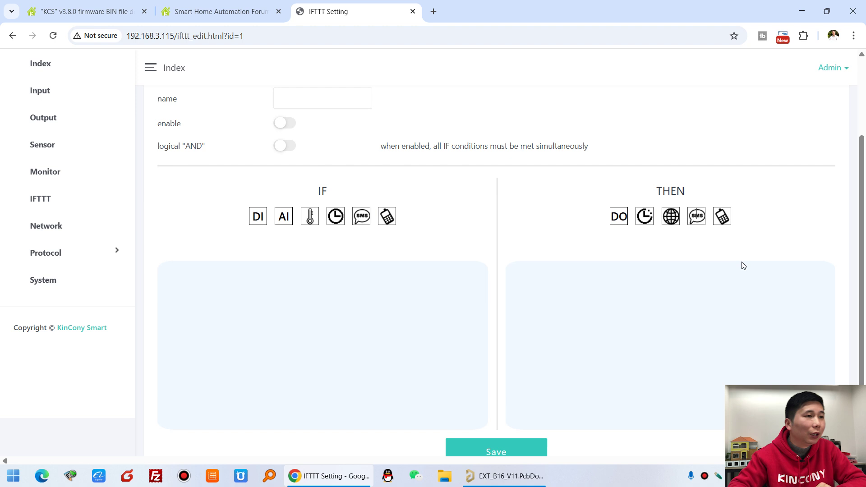
scroll(743, 266, "up", 3)
left_click(178, 114)
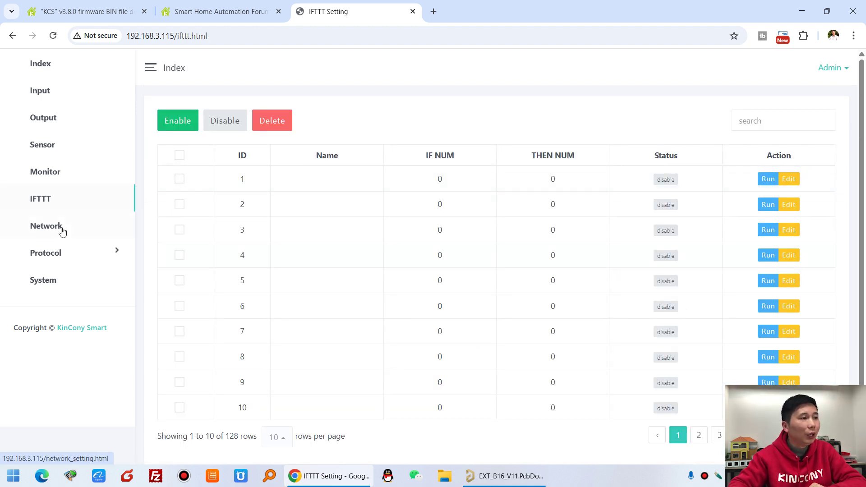
Open Network settings and inspect the GSM tx and rx pin choices without selecting any
left_click(62, 229)
scroll(483, 208, "down", 9)
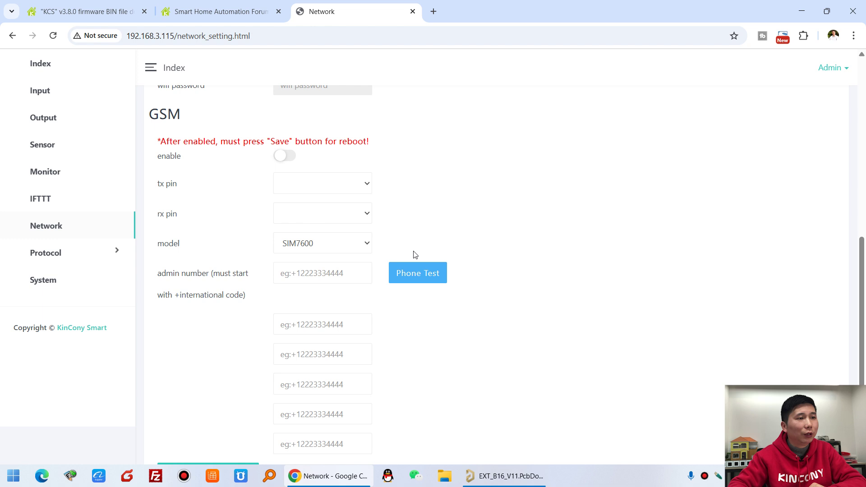
scroll(388, 239, "down", 2)
scroll(316, 212, "up", 3)
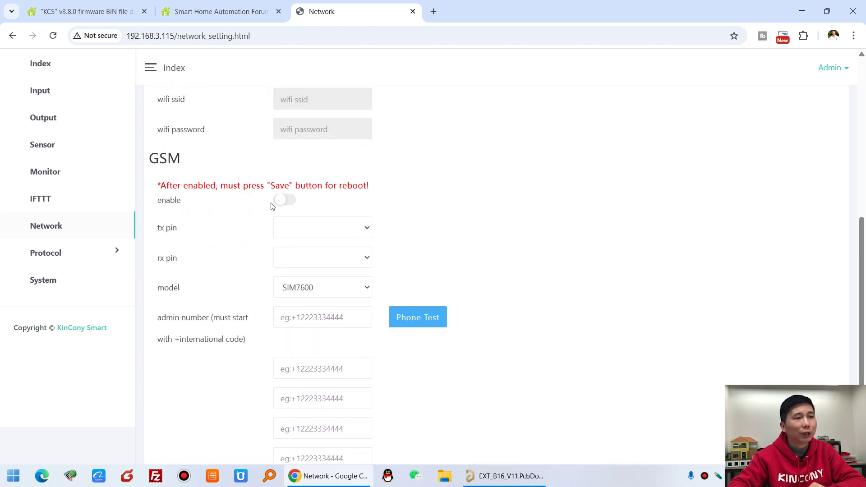
left_click(350, 227)
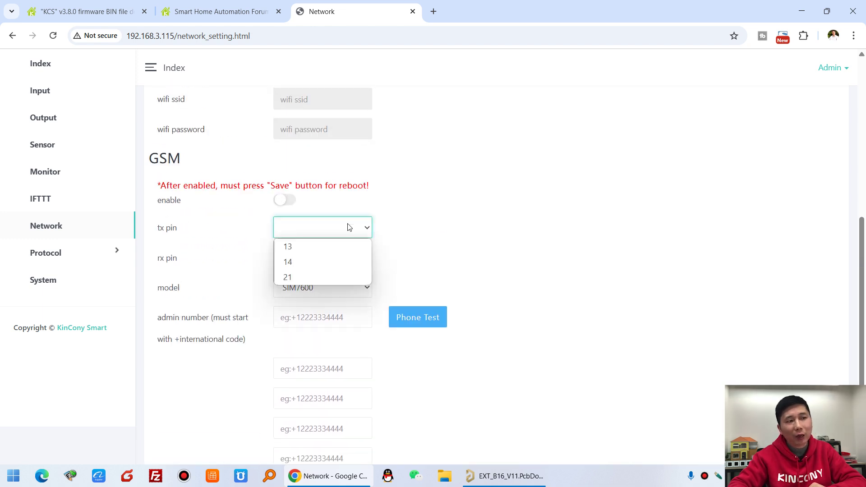
left_click(263, 242)
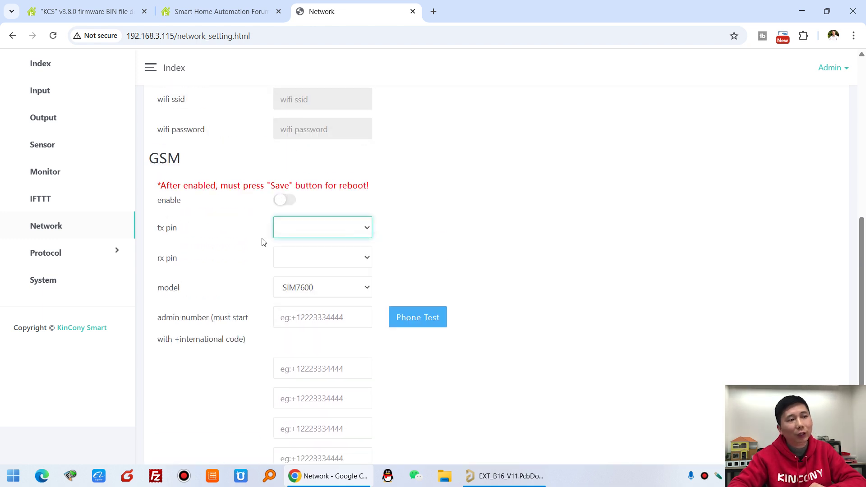
left_click(311, 259)
left_click(311, 259)
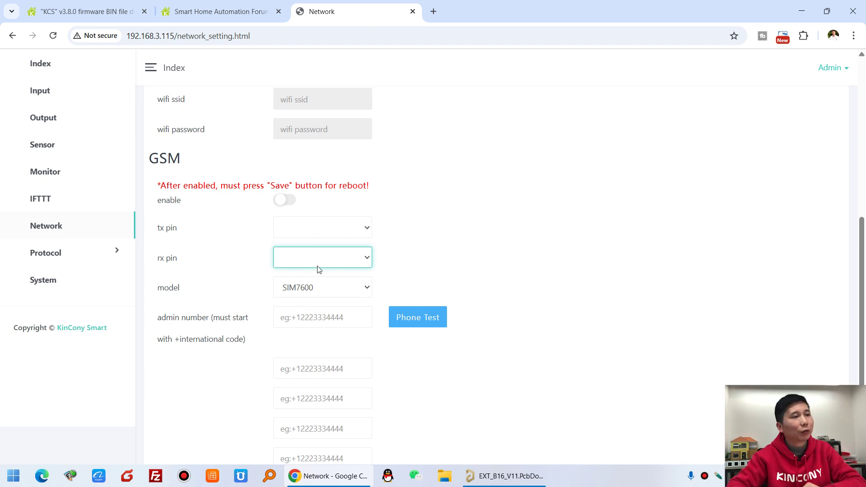
scroll(353, 246, "down", 3)
scroll(354, 247, "up", 5)
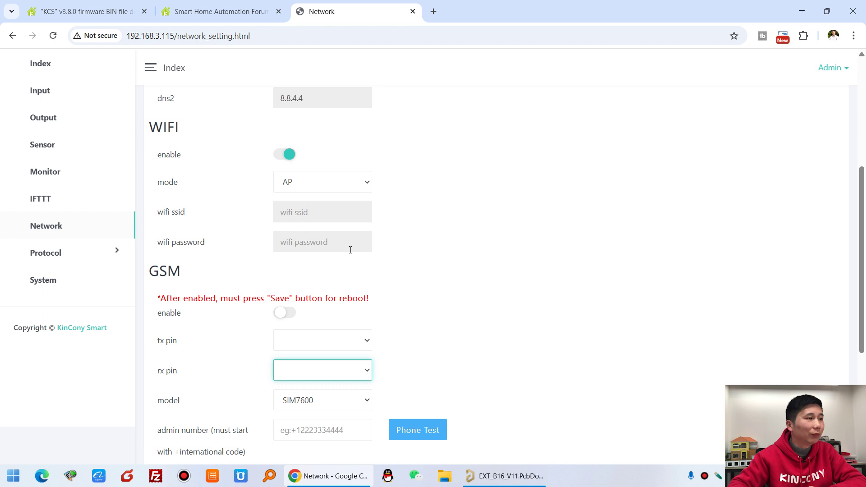
Open the Protocol General page and highlight the MQTT (For Home Assistant) heading
left_click(65, 255)
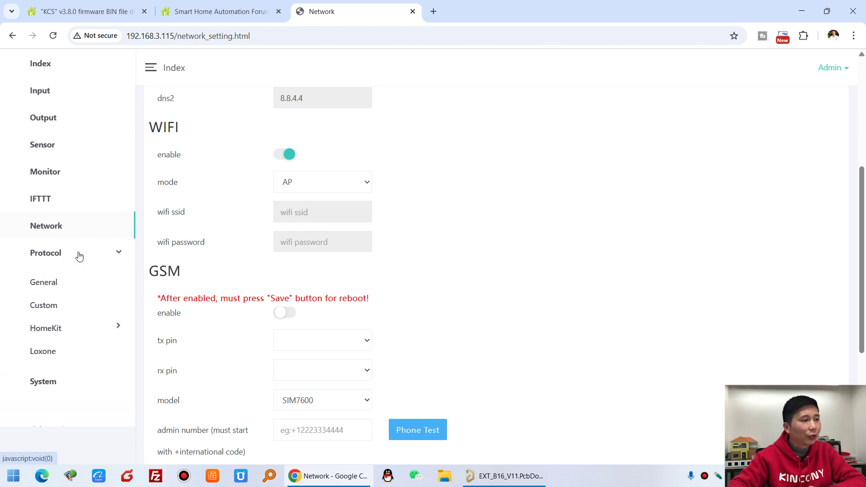
left_click(43, 284)
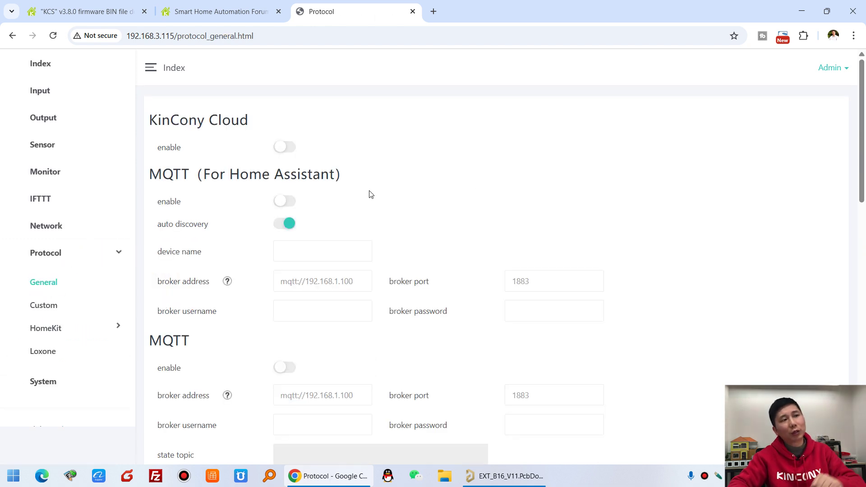
left_click_drag(160, 176, 340, 175)
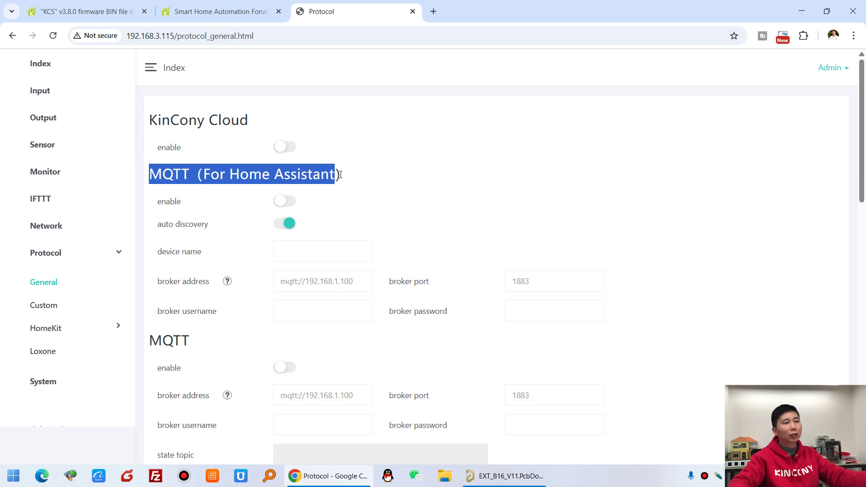
left_click(247, 196)
Highlight the auto discovery setting, then switch KinCony Cloud on and back off
left_click_drag(158, 228, 220, 234)
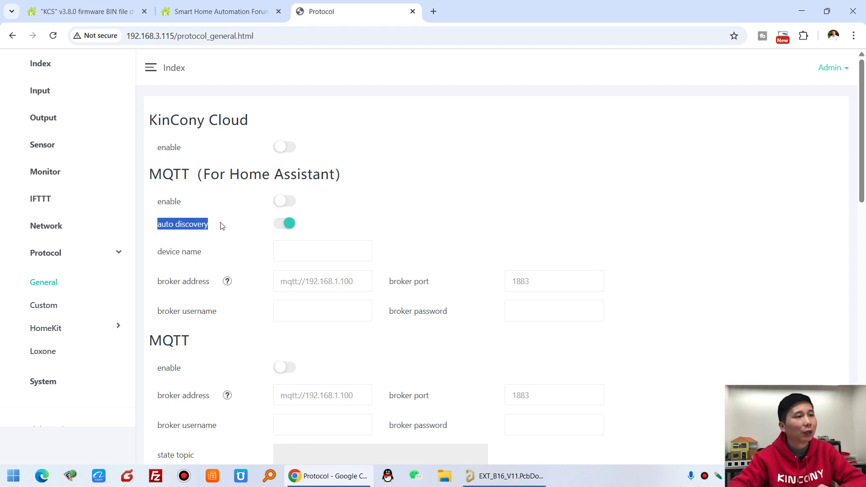
left_click(222, 225)
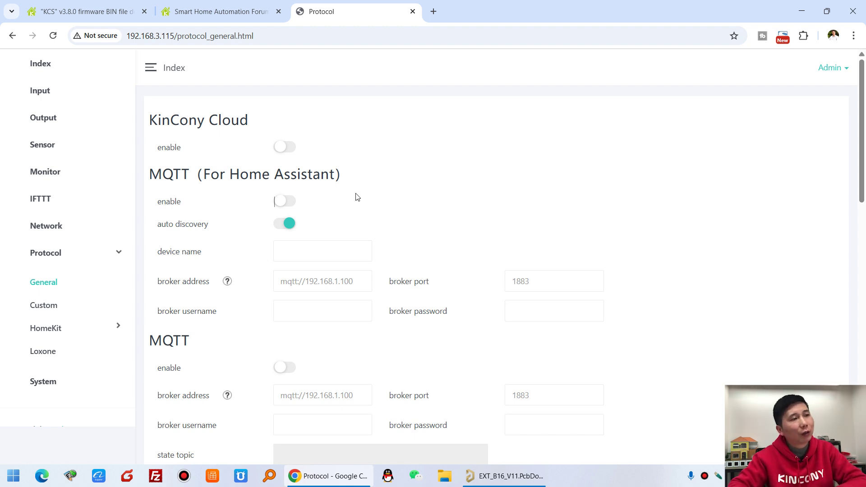
left_click(289, 152)
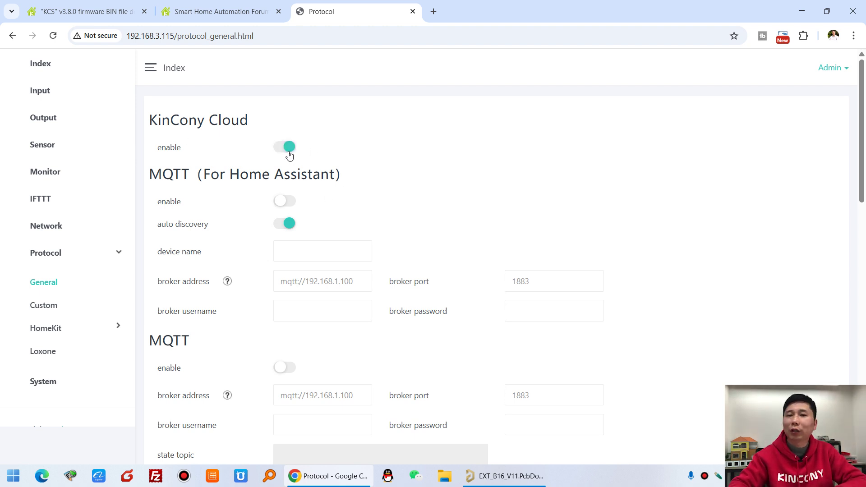
left_click(289, 153)
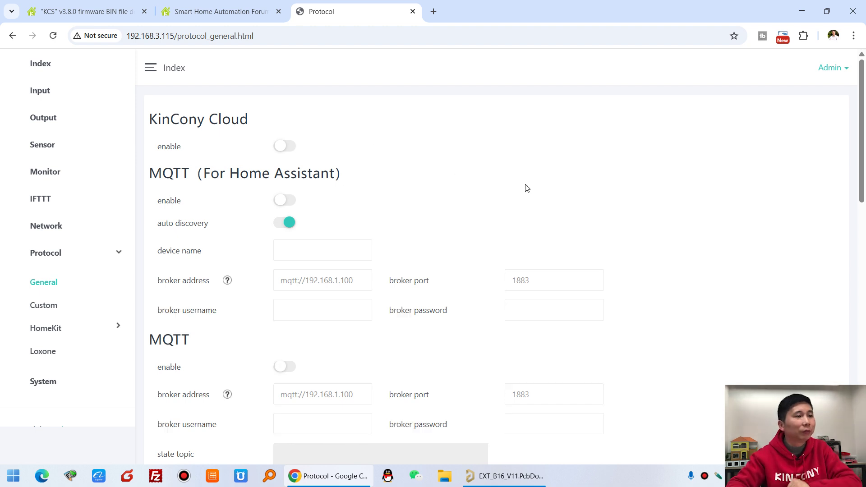
Scroll down the General protocol page and highlight the RS485 heading
scroll(217, 273, "down", 2)
left_click_drag(150, 228, 274, 232)
scroll(274, 232, "down", 3)
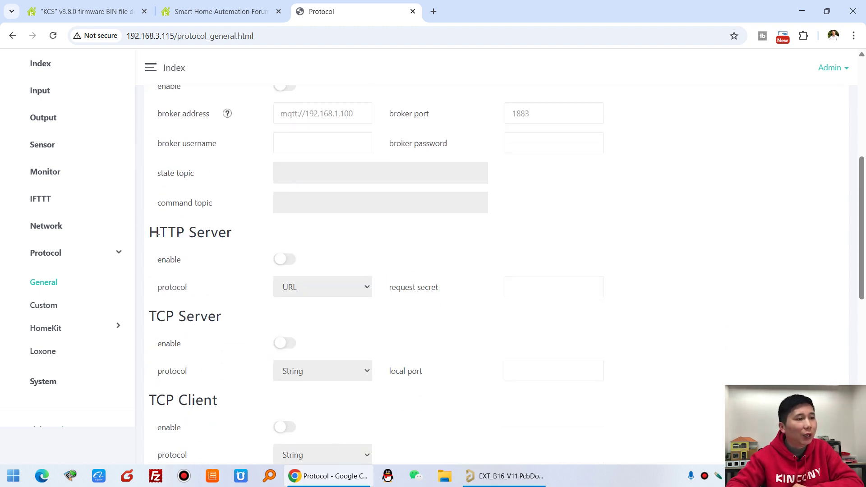
left_click_drag(219, 231, 201, 205)
scroll(153, 206, "down", 2)
scroll(213, 246, "down", 7)
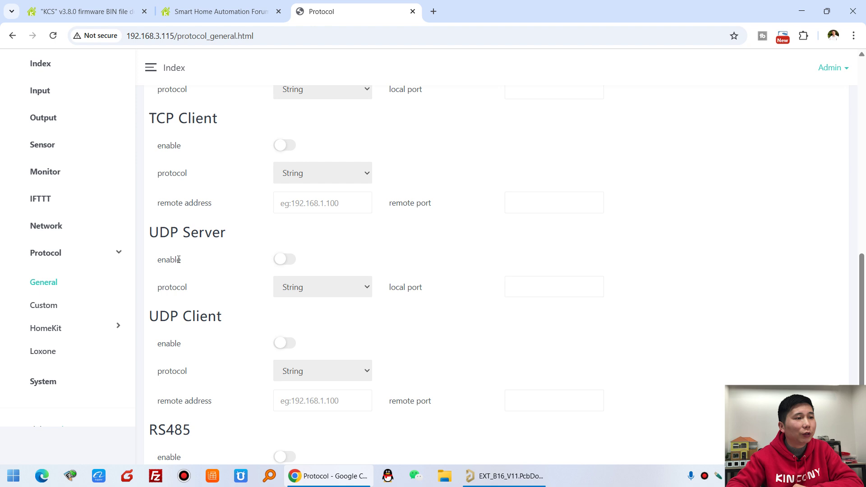
left_click_drag(160, 256, 195, 265)
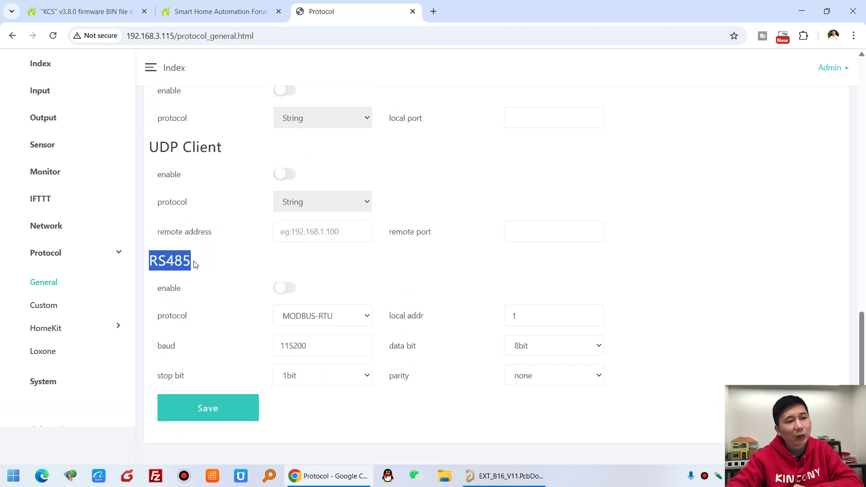
Set the RS485 protocol to MODBUS-HA, then MODBUS-RTU, and open the Custom protocol page
left_click(339, 318)
left_click(337, 349)
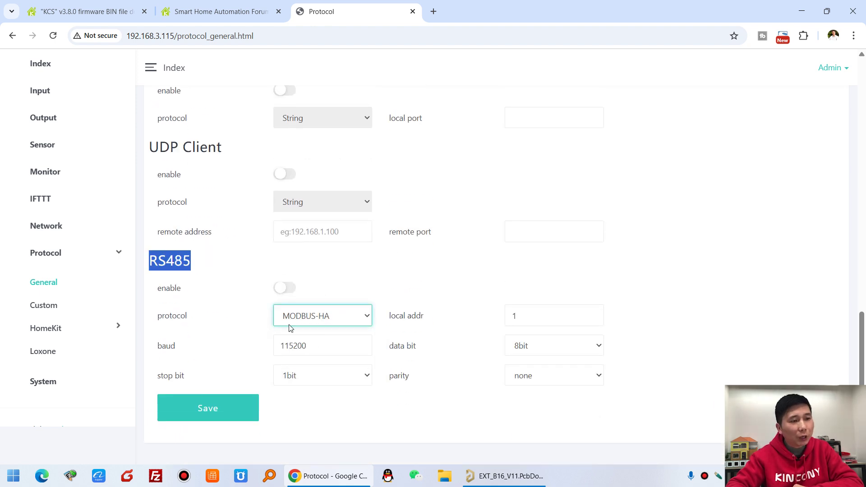
left_click(334, 318)
left_click(335, 333)
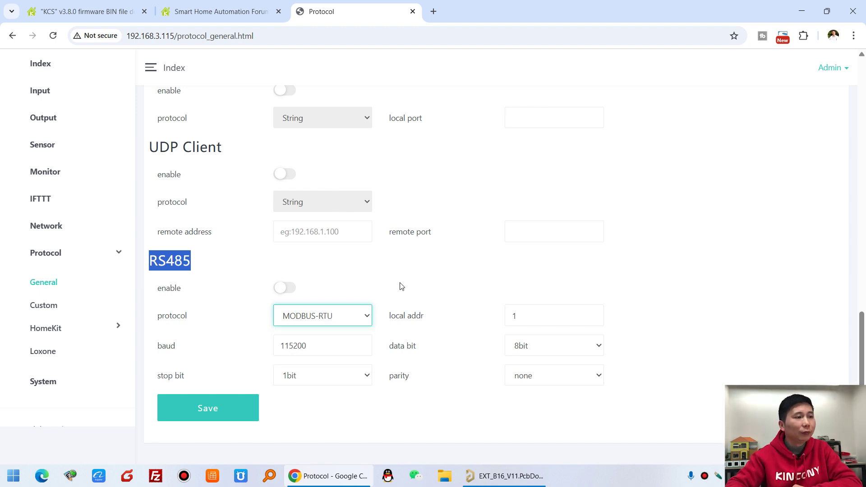
left_click(402, 287)
left_click(57, 313)
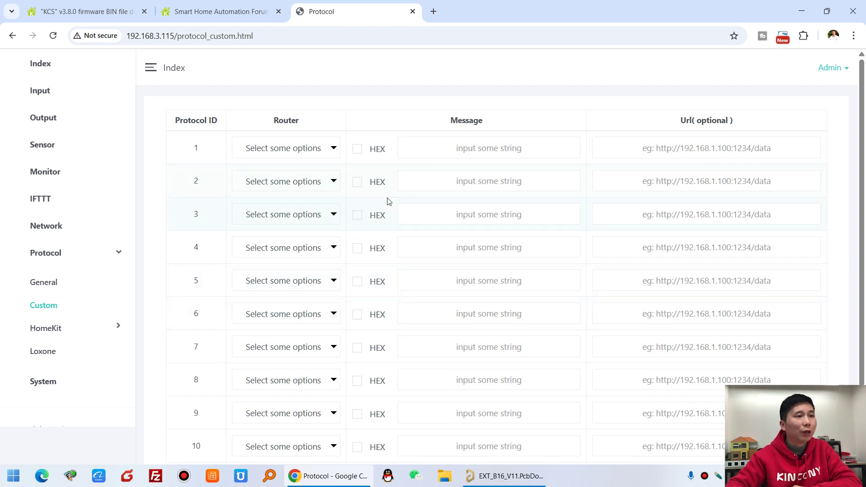
Tick and untick TCP Client in protocol 1's Router choices, leaving it unset
left_click(310, 148)
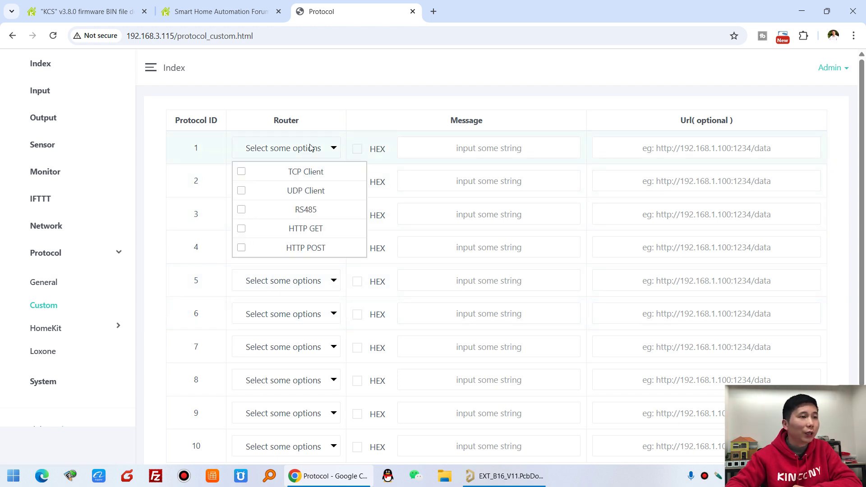
left_click(307, 176)
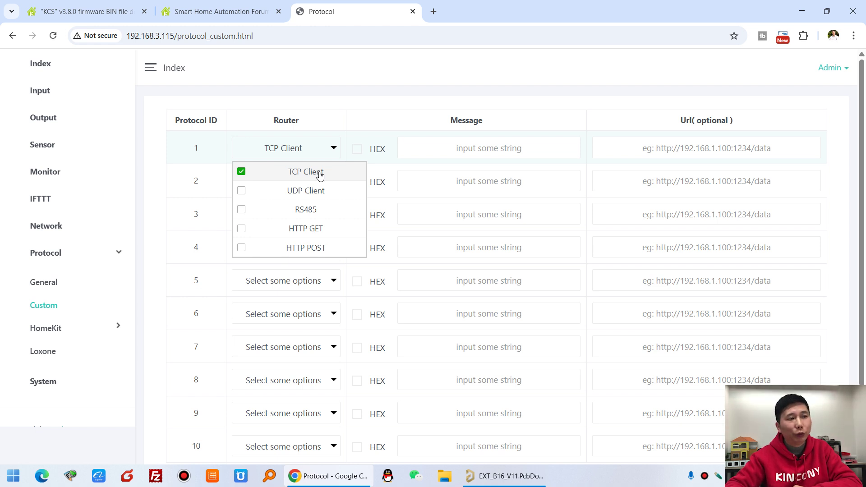
left_click(276, 177)
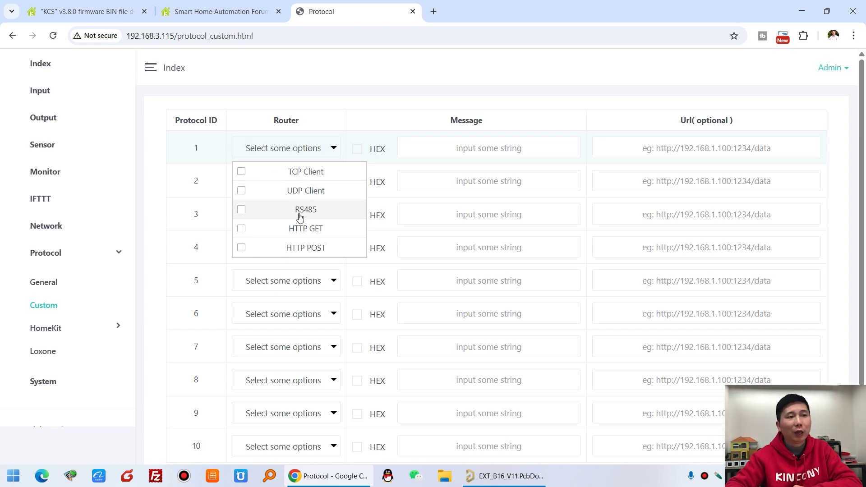
left_click(351, 97)
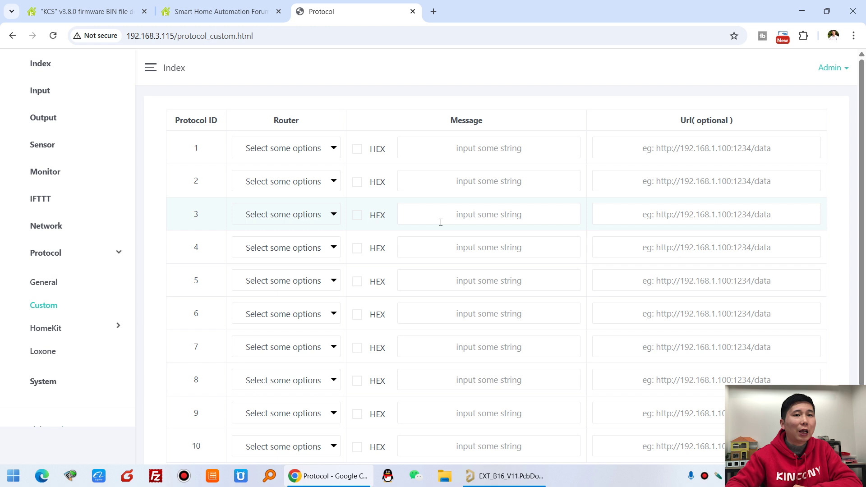
scroll(440, 222, "down", 2)
scroll(442, 220, "up", 2)
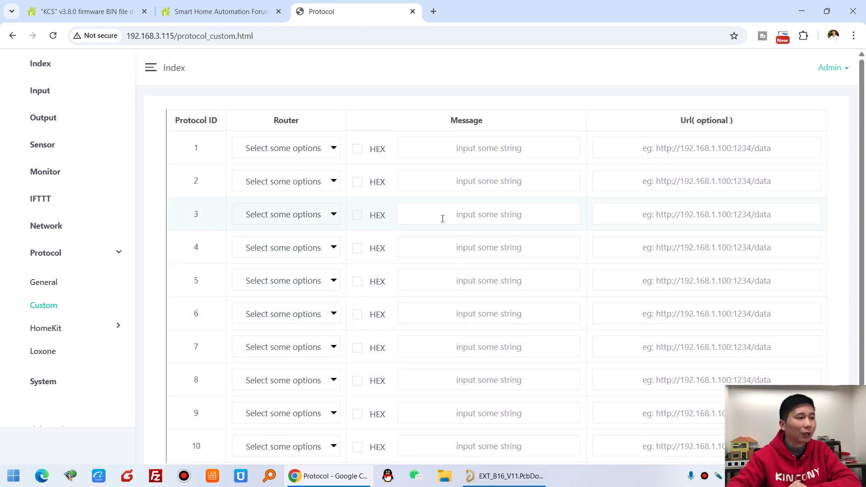
Expand the HomeKit group and open the HomeKit Input page
left_click(61, 330)
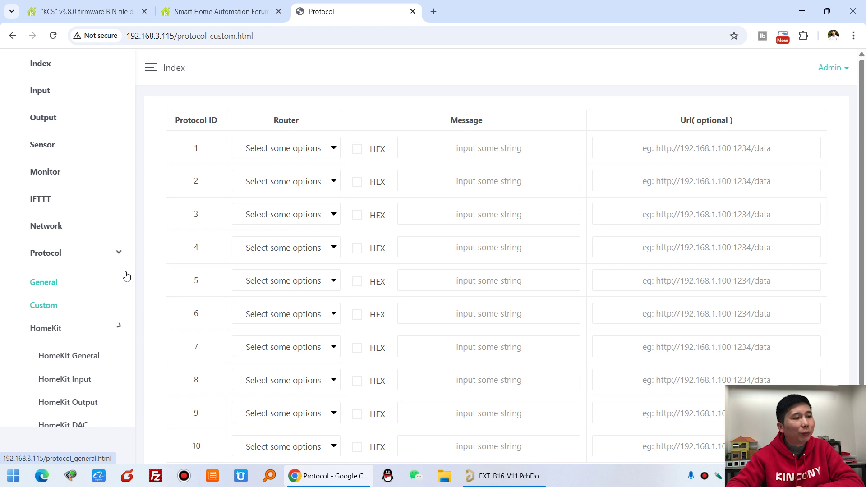
scroll(124, 262, "down", 3)
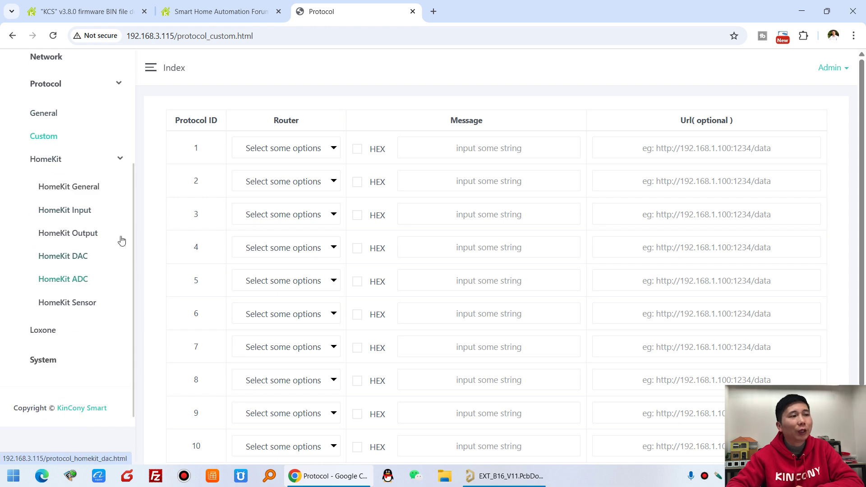
left_click(84, 216)
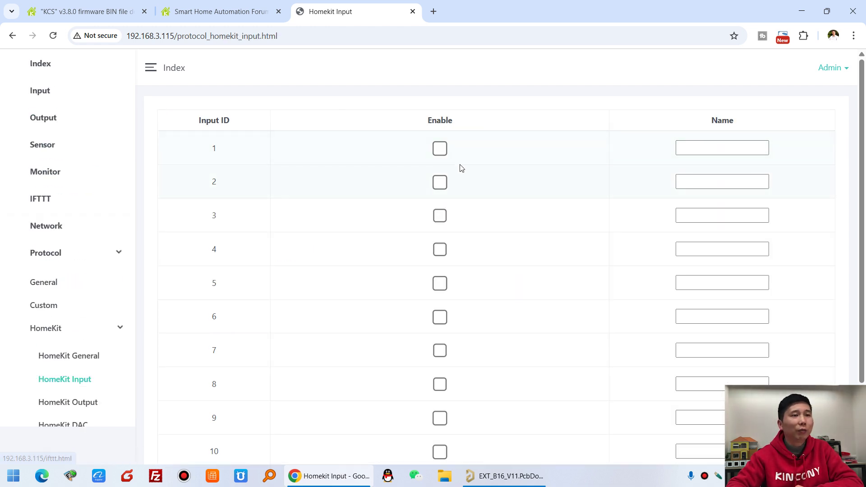
Tick the Enable checkboxes for HomeKit inputs 1 to 6
left_click(440, 215)
left_click(440, 183)
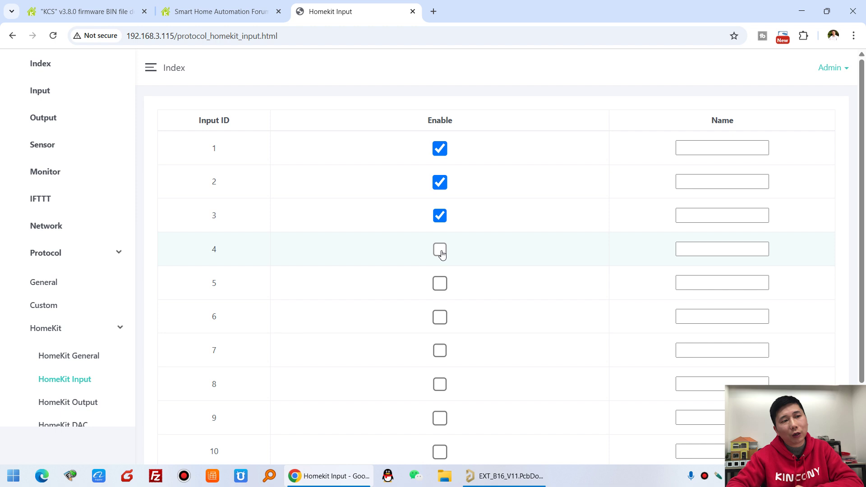
left_click(440, 250)
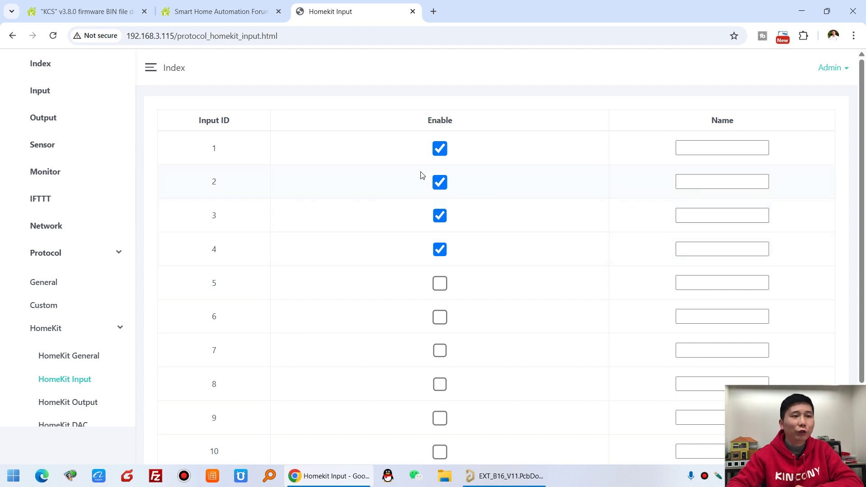
left_click(441, 283)
left_click(435, 315)
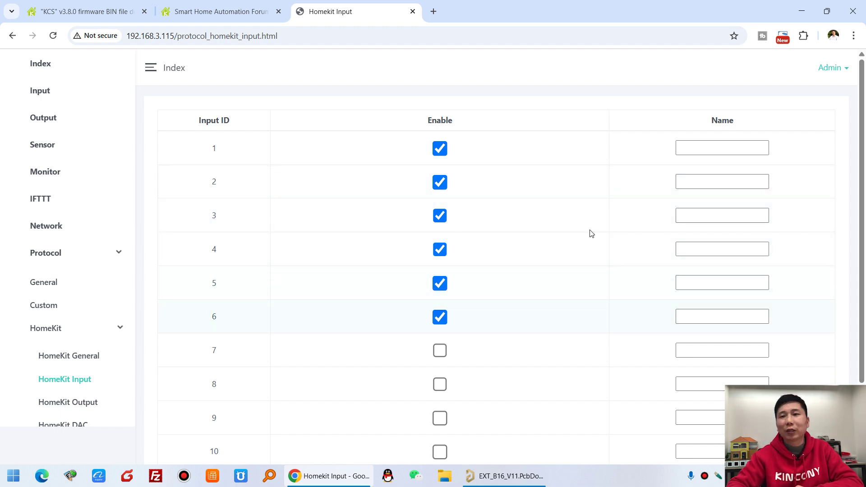
scroll(494, 230, "down", 2)
scroll(502, 212, "up", 2)
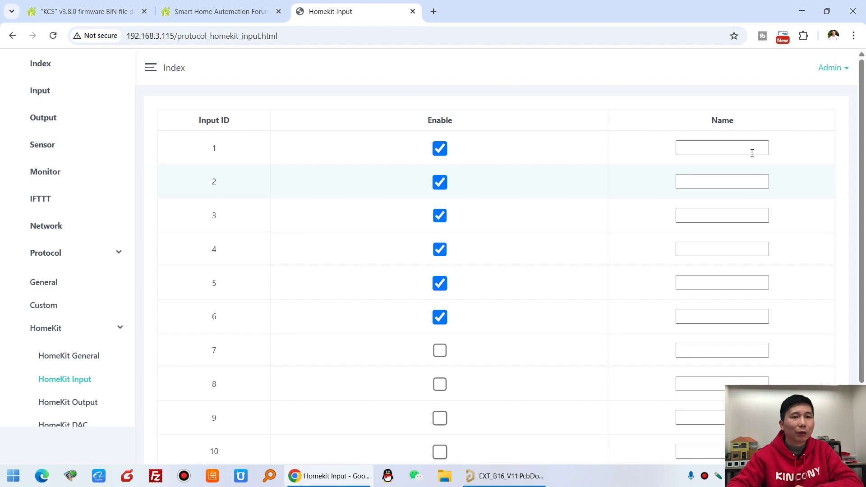
Select input 1's Name field, then go to the HomeKit Output page
left_click(720, 146)
scroll(158, 361, "down", 2)
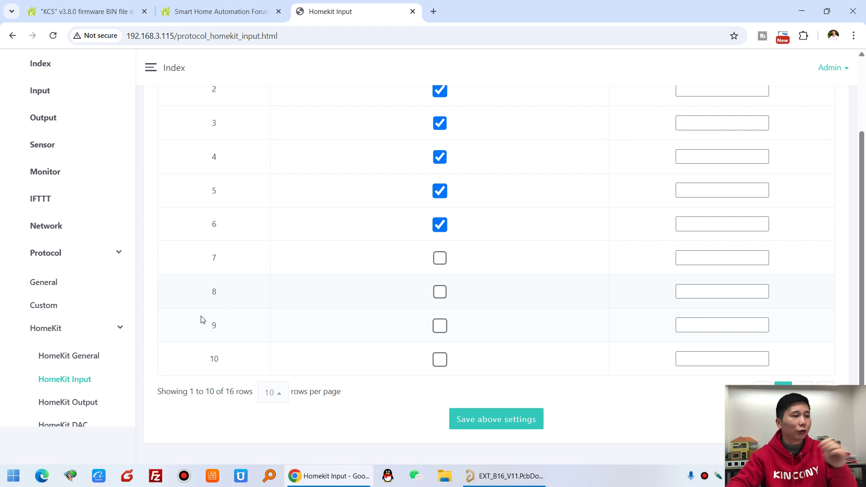
left_click(95, 402)
scroll(118, 316, "down", 4)
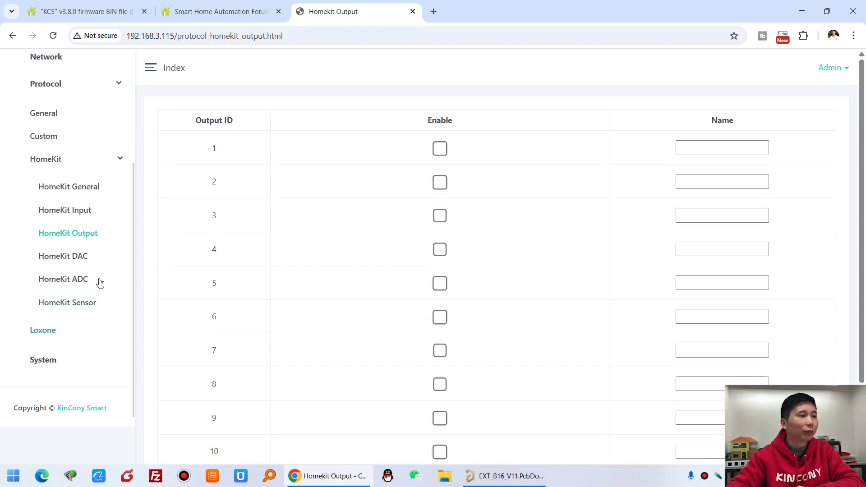
Step through the HomeKit DAC and HomeKit ADC pages, then open the Loxone Integration page
left_click(78, 257)
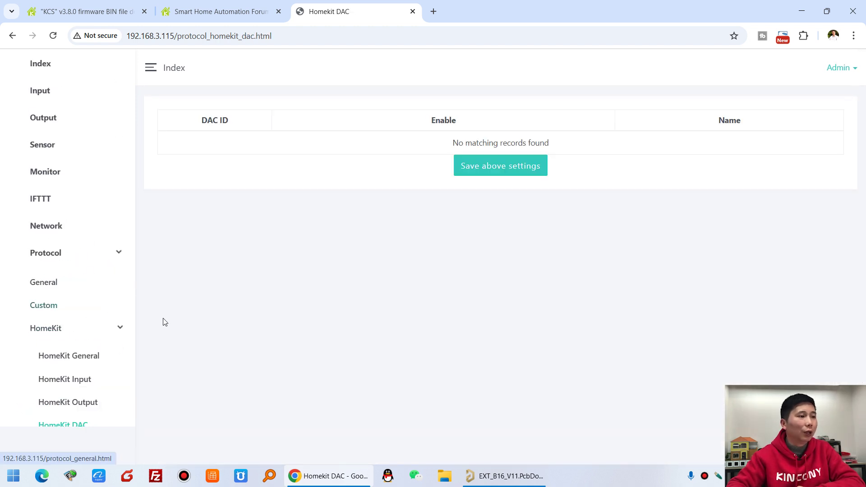
scroll(104, 323, "down", 4)
left_click(81, 274)
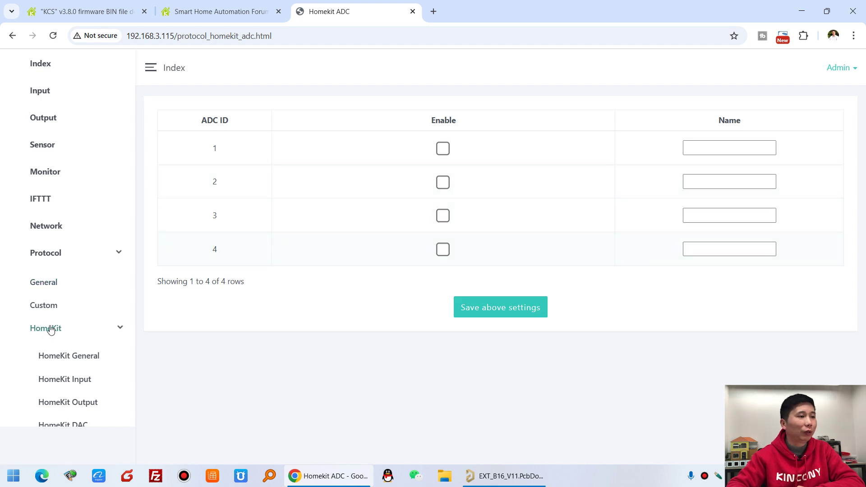
scroll(67, 327, "down", 3)
scroll(93, 354, "down", 2)
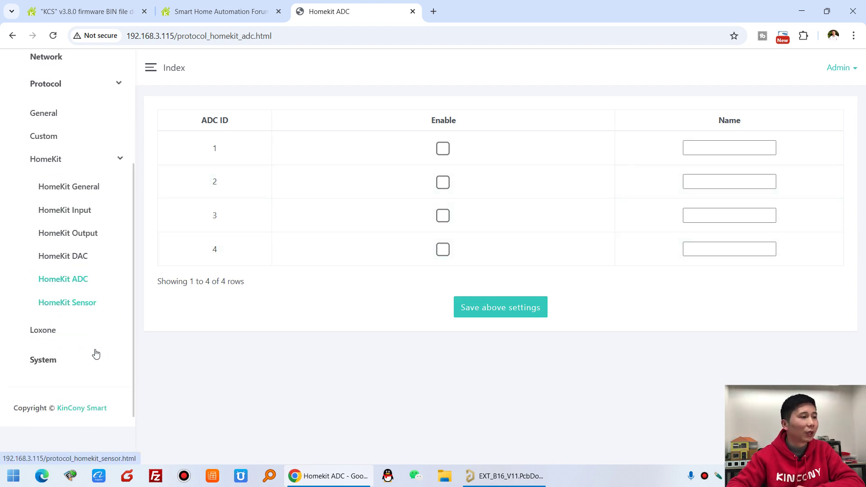
left_click(53, 319)
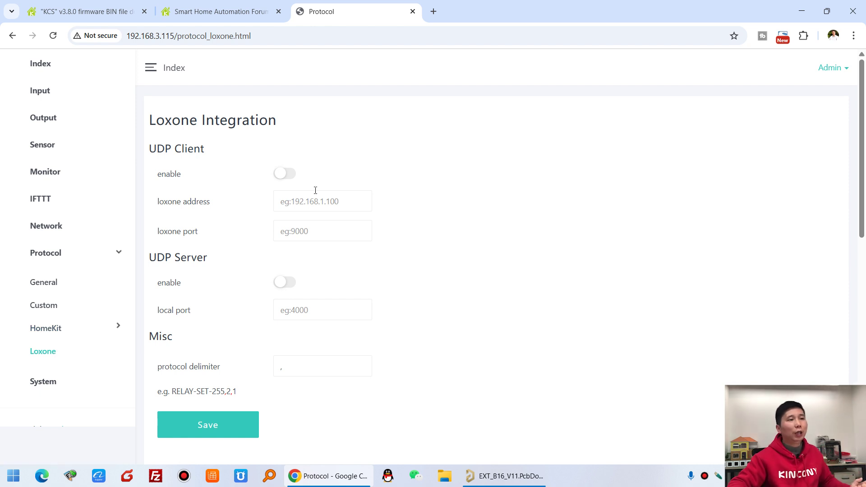
Toggle the Loxone UDP Client and UDP Server on and back off, then return to Index
scroll(364, 182, "down", 10)
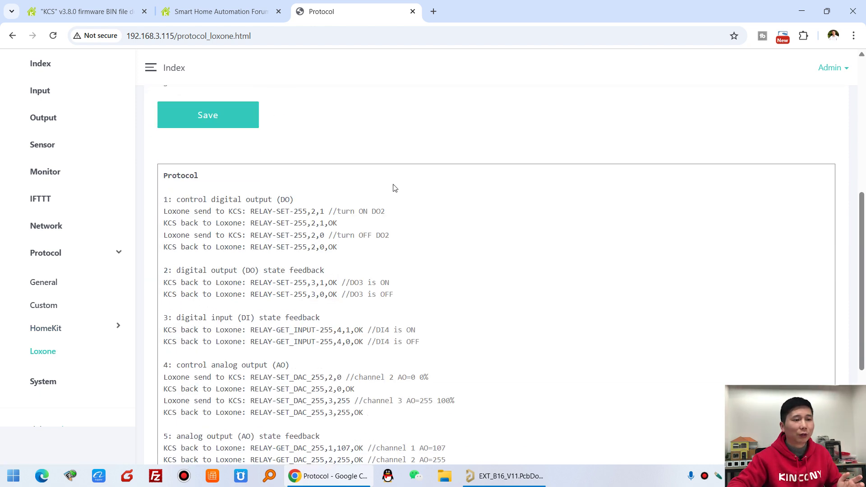
scroll(377, 242, "up", 10)
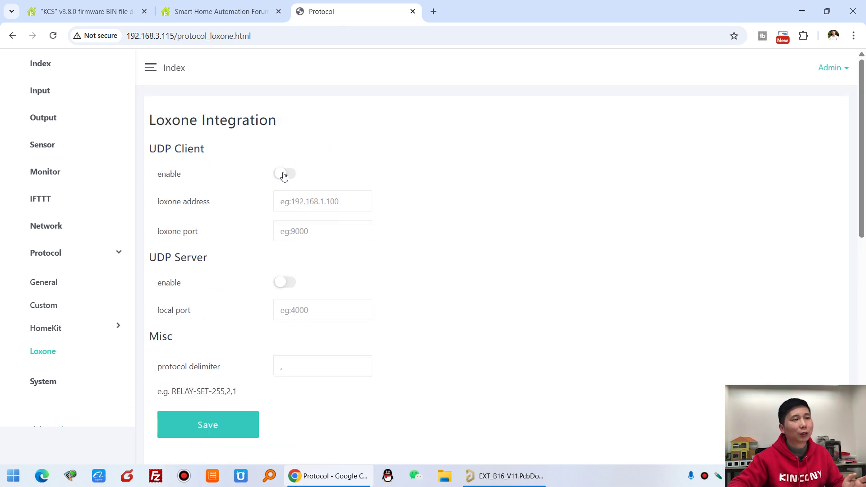
left_click(284, 175)
left_click(284, 175)
left_click(284, 282)
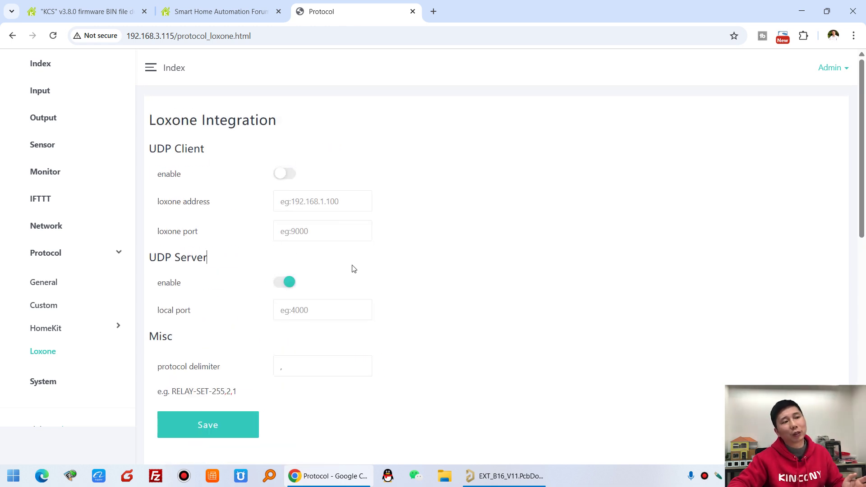
left_click(288, 283)
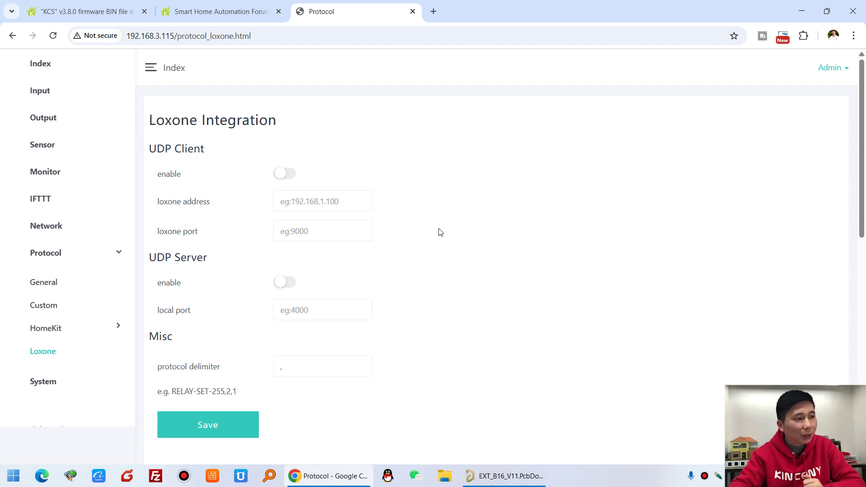
left_click(66, 71)
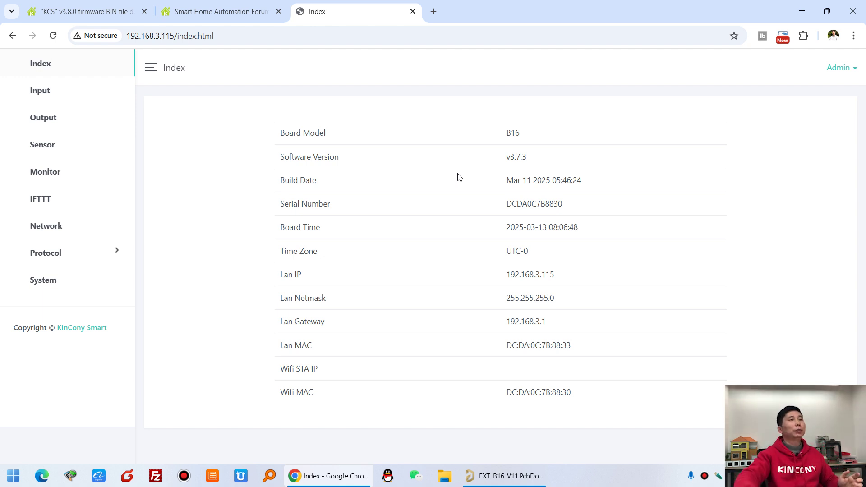
Switch to the KinCony forum and scroll through the B16 ESPHome yaml thread's code
left_click(200, 9)
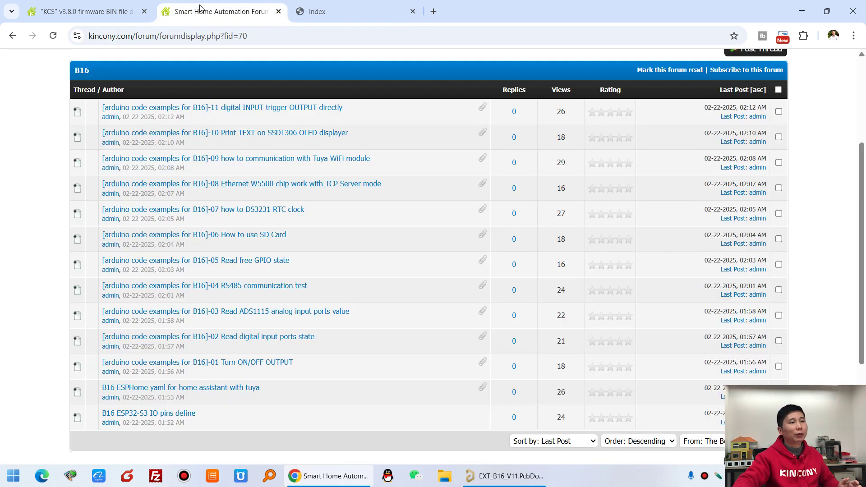
left_click(246, 390)
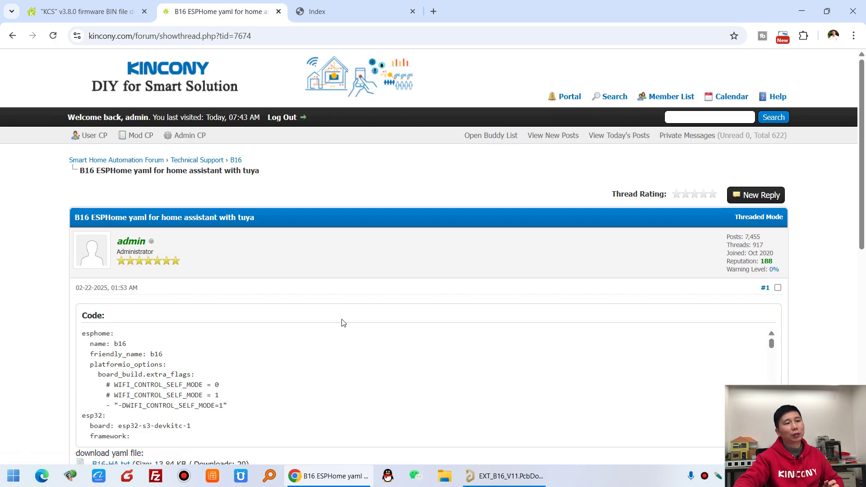
scroll(321, 320, "down", 5)
scroll(276, 189, "down", 12)
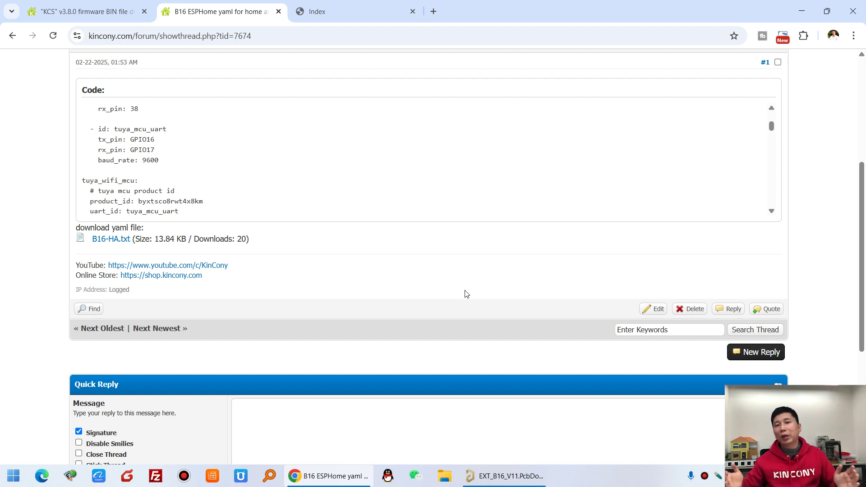
Glance at the Index tab, then switch to the KCS v3.8.0 firmware thread
left_click(318, 13)
left_click(215, 8)
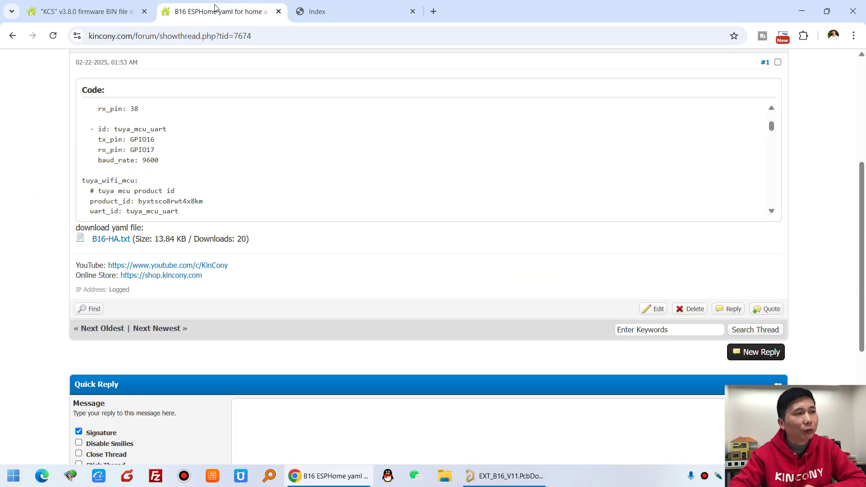
scroll(449, 156, "up", 5)
left_click(115, 8)
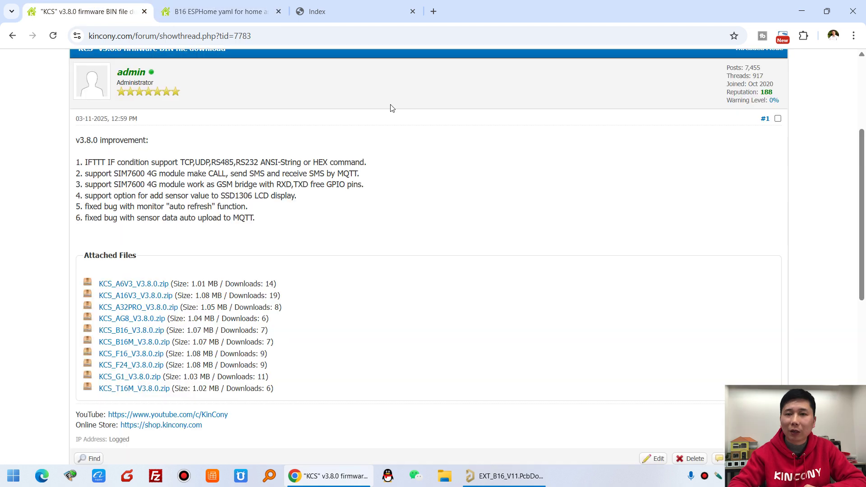